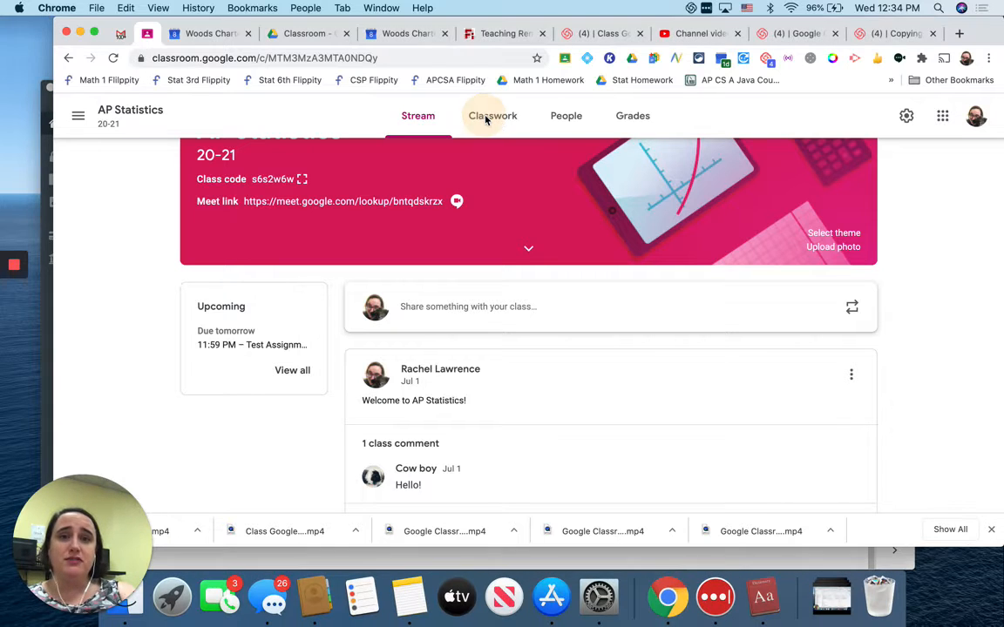
# Create a new quiz assignment in the AP Statistics classwork with grade importing turned on
pyautogui.click(488, 124)
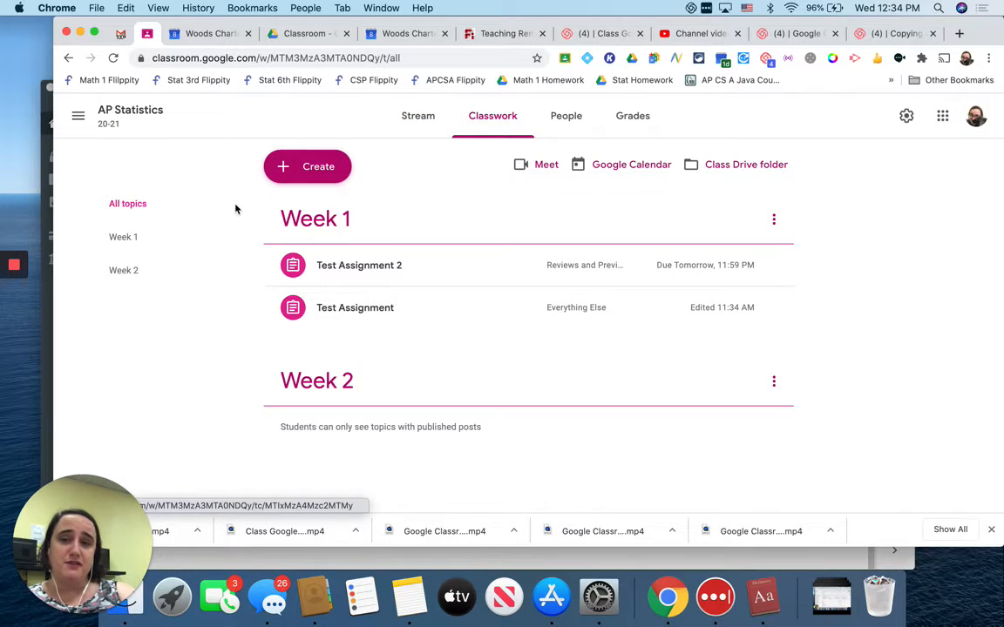
pyautogui.click(314, 166)
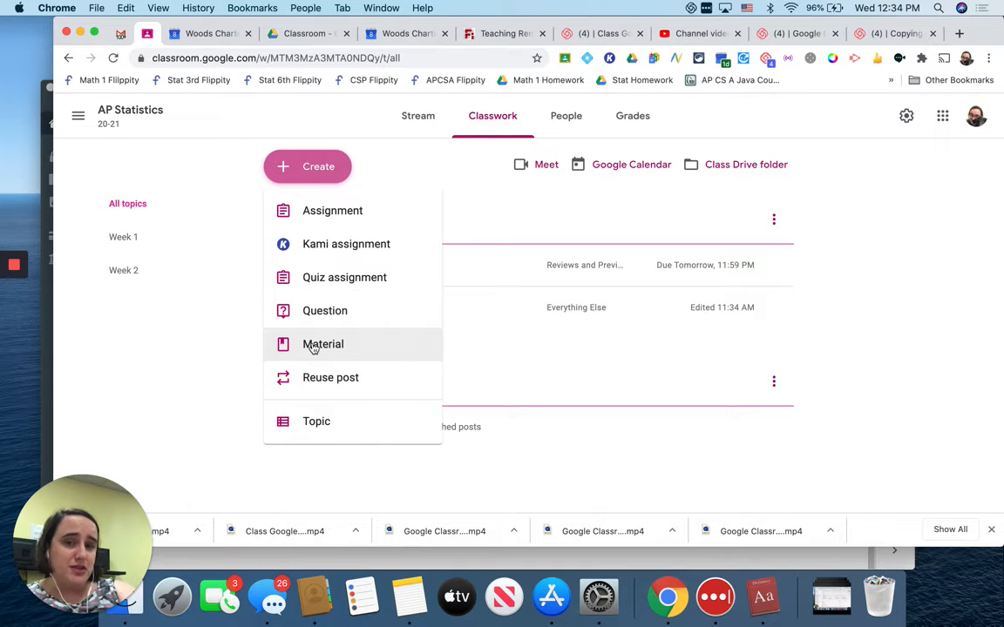
pyautogui.click(355, 279)
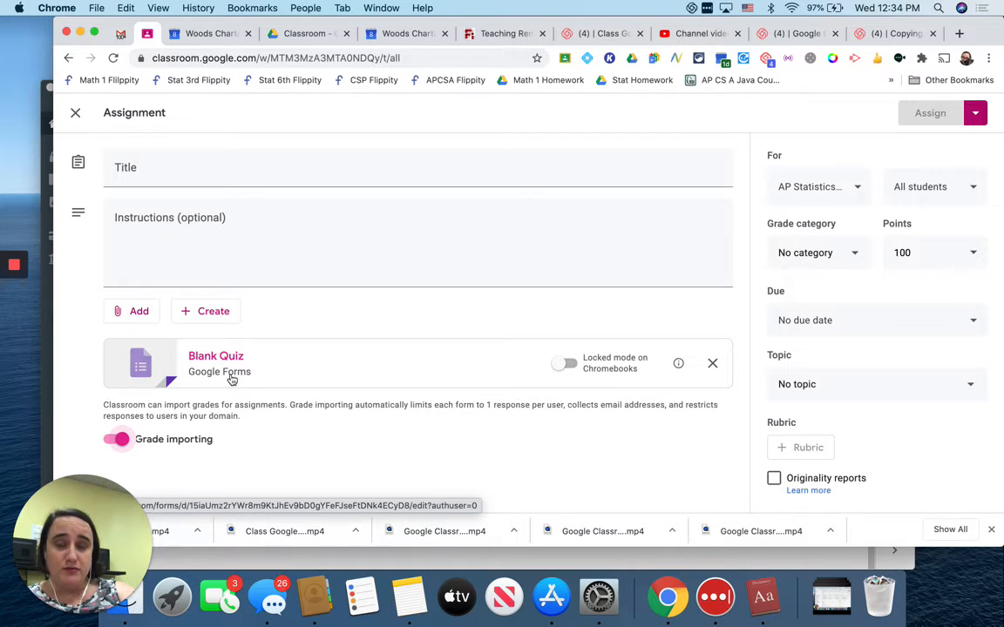
pyautogui.click(119, 440)
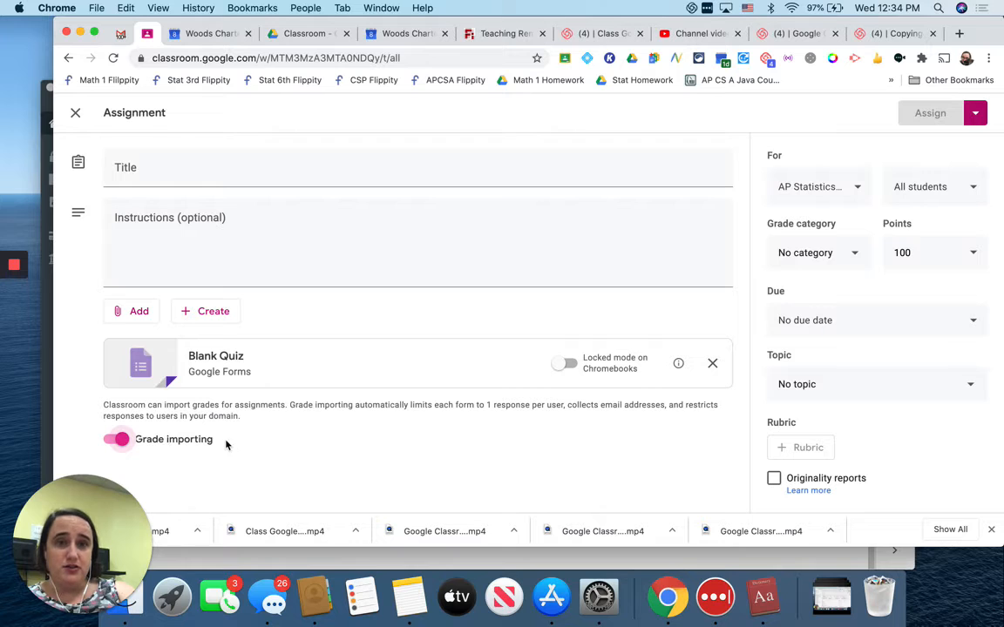
# Turn on locked mode on Chromebooks for the attached Blank Quiz and check the explanation of that option
pyautogui.click(567, 365)
pyautogui.click(569, 366)
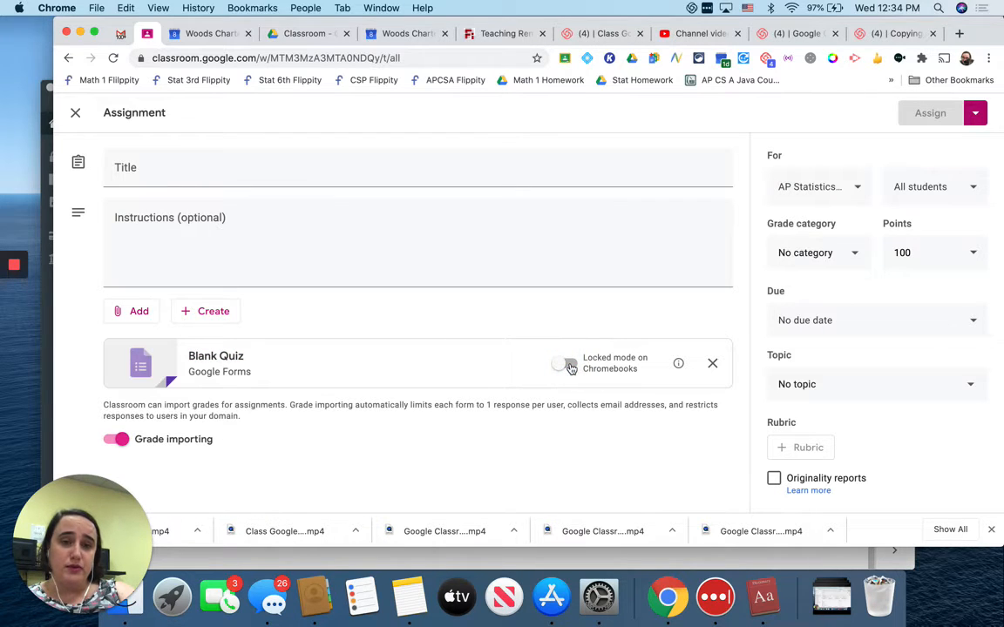
pyautogui.click(568, 366)
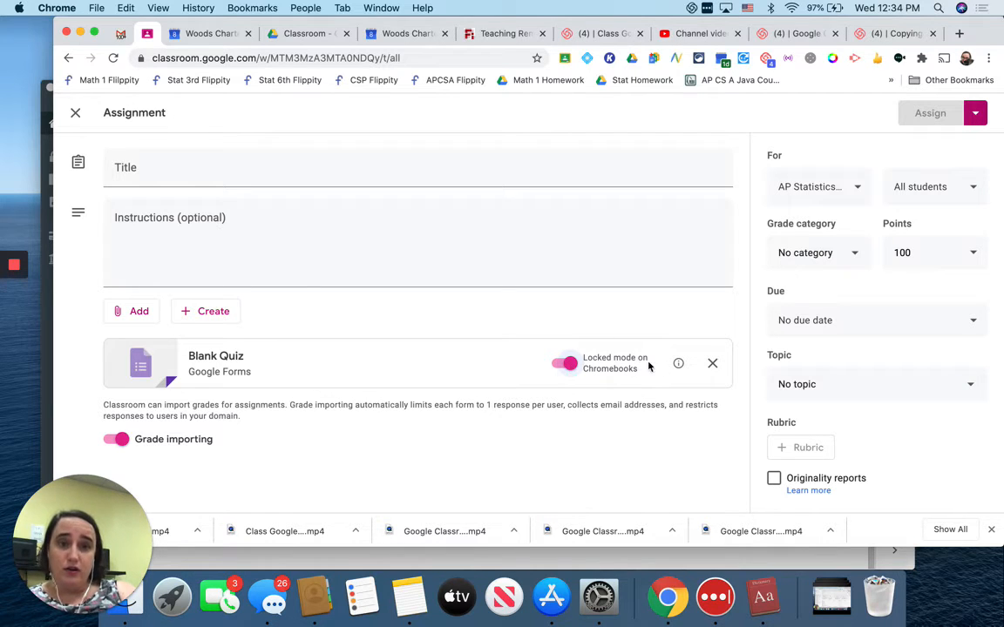
pyautogui.moveTo(679, 366)
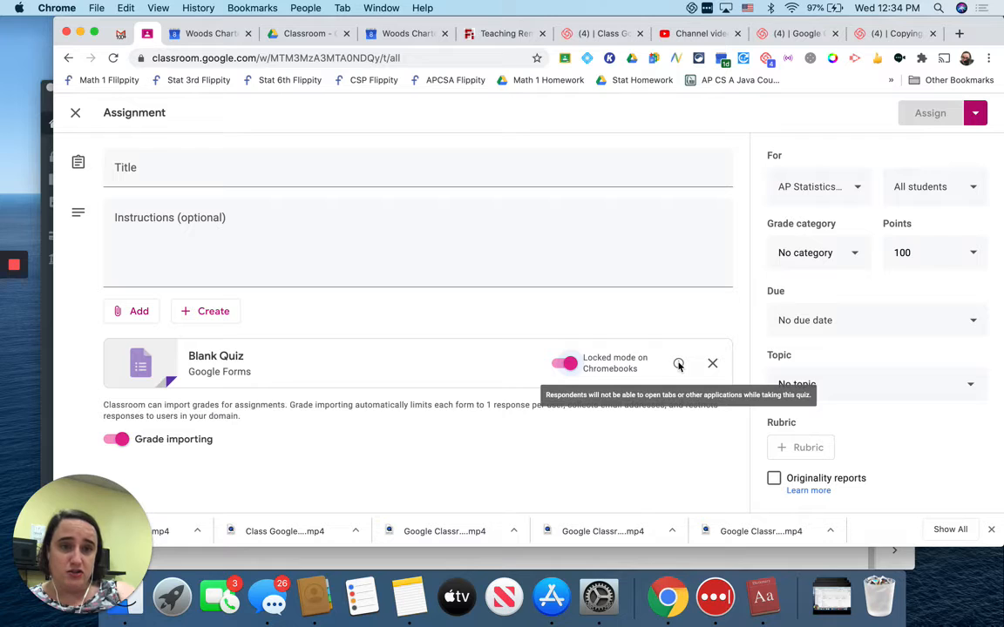
pyautogui.click(679, 366)
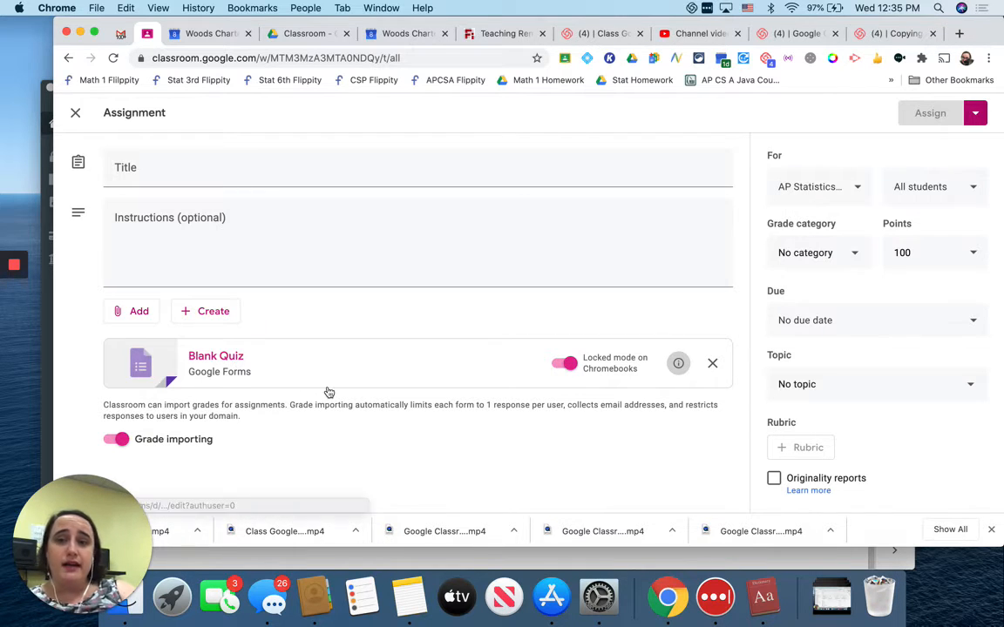
# Title the assignment "Quiz 1" and set its grade category to Everything Else
pyautogui.click(190, 171)
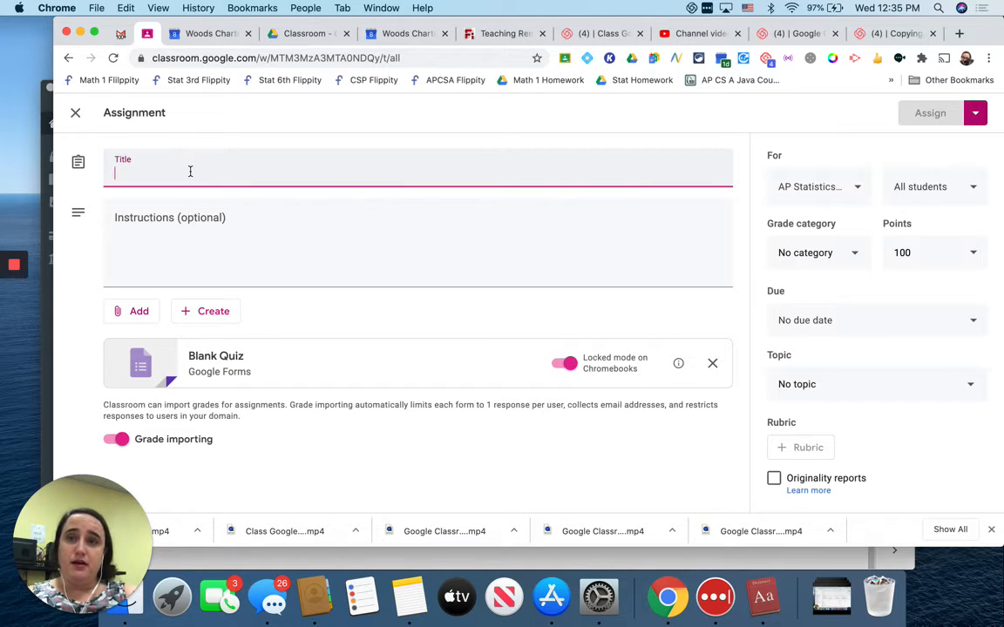
pyautogui.write('Quiz ')
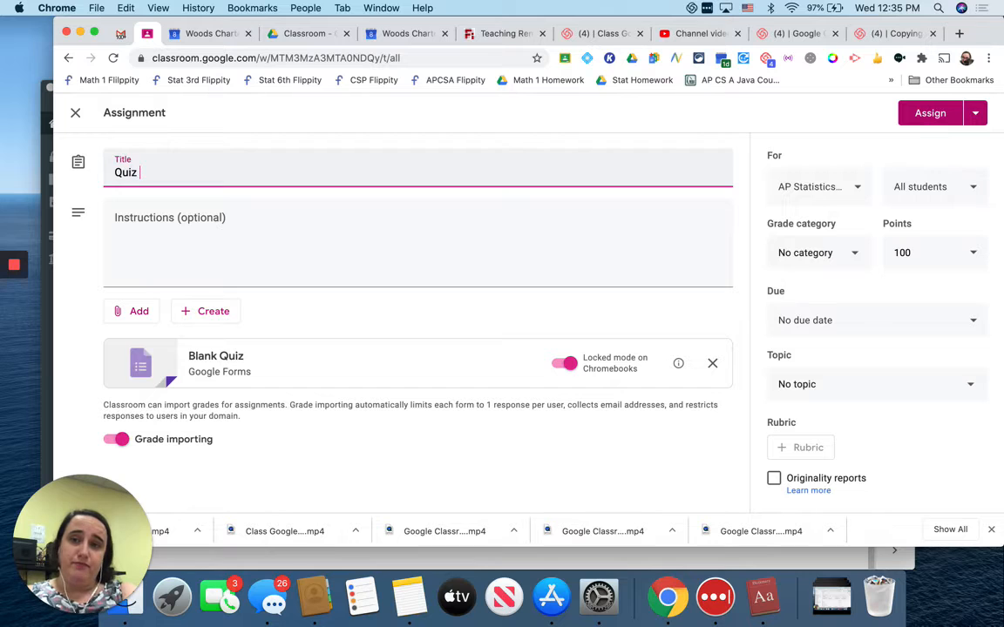
pyautogui.write('1')
pyautogui.click(174, 228)
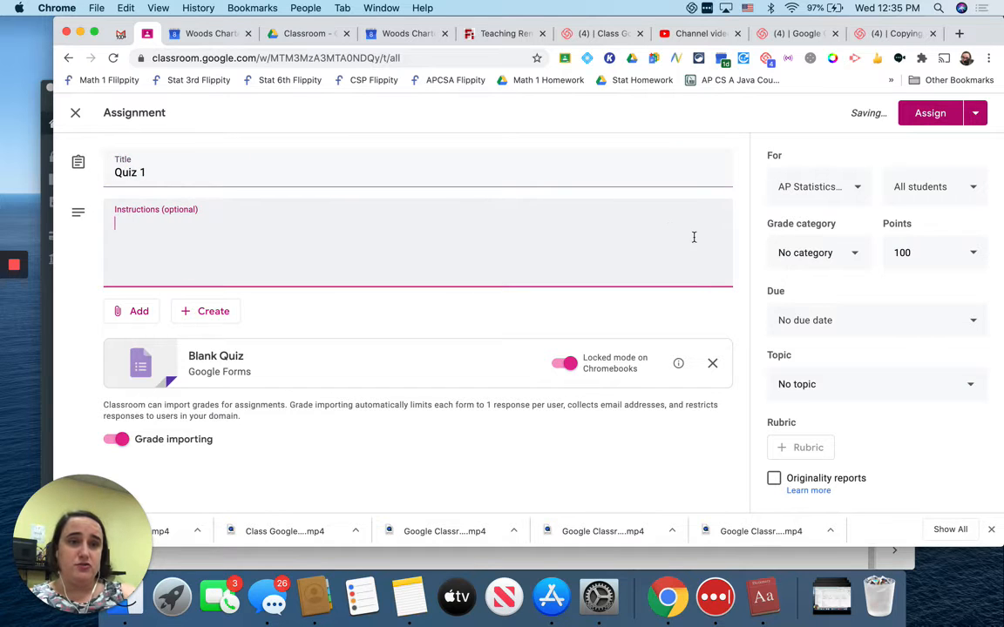
pyautogui.click(828, 258)
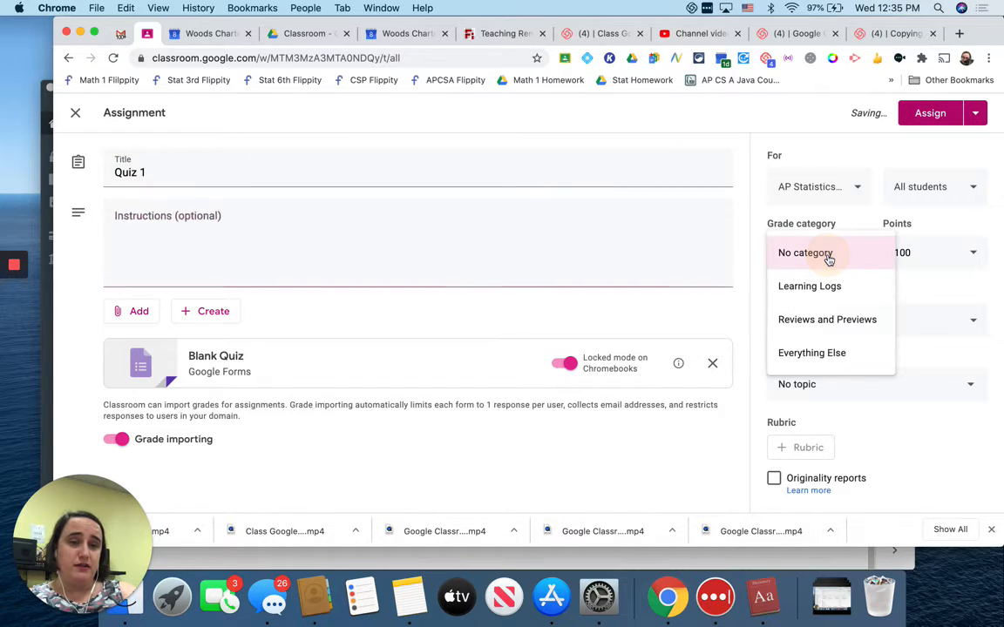
pyautogui.click(806, 352)
pyautogui.click(938, 253)
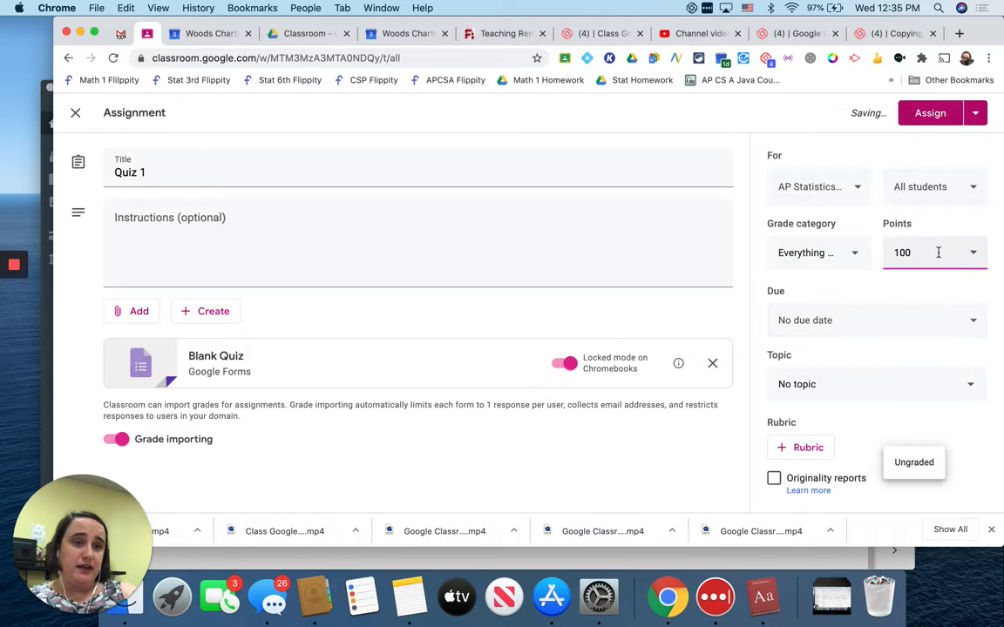
# Set the assignment's due date to Jul 16, 2020, 11:59 PM and assign it to the Week 1 topic
pyautogui.click(879, 323)
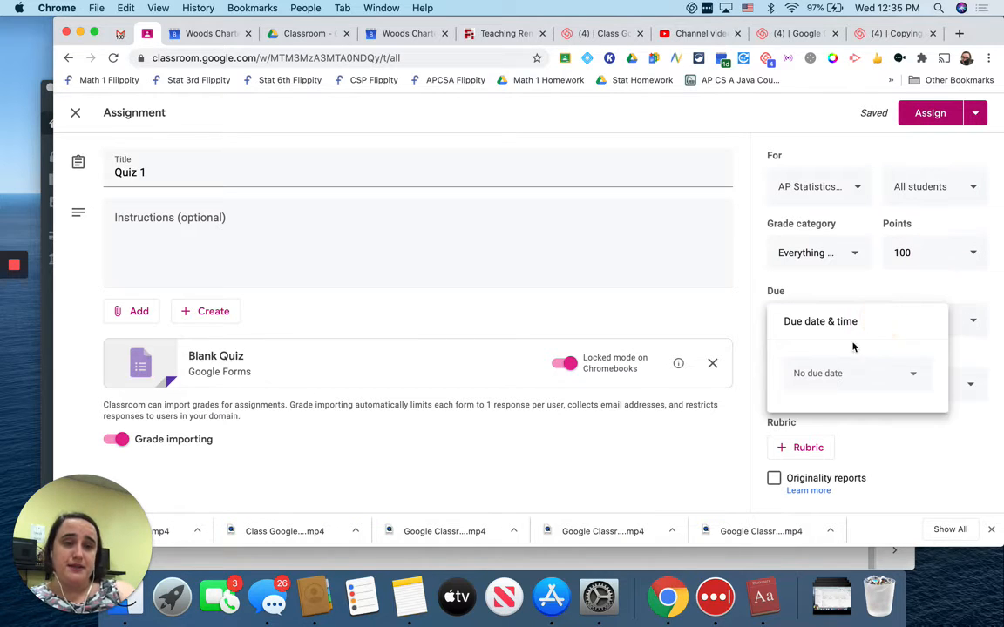
pyautogui.click(828, 374)
pyautogui.click(887, 300)
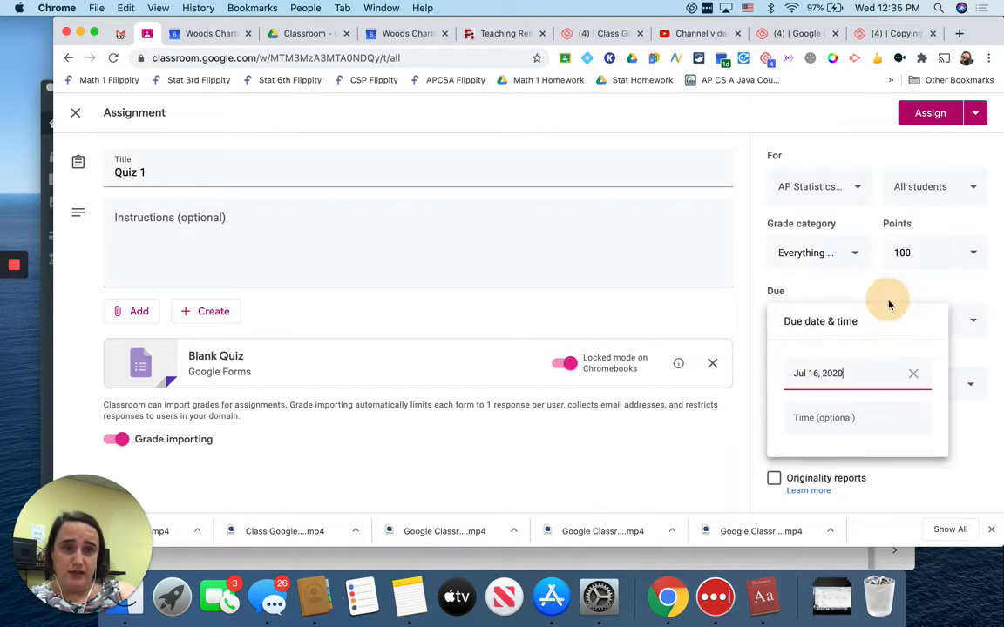
pyautogui.click(803, 421)
pyautogui.click(702, 451)
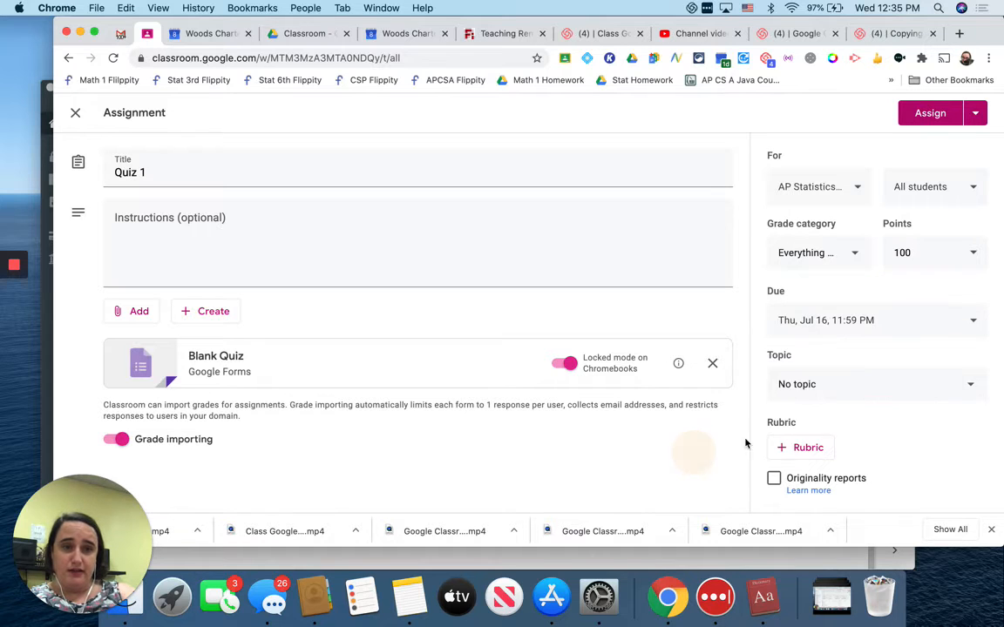
pyautogui.click(829, 390)
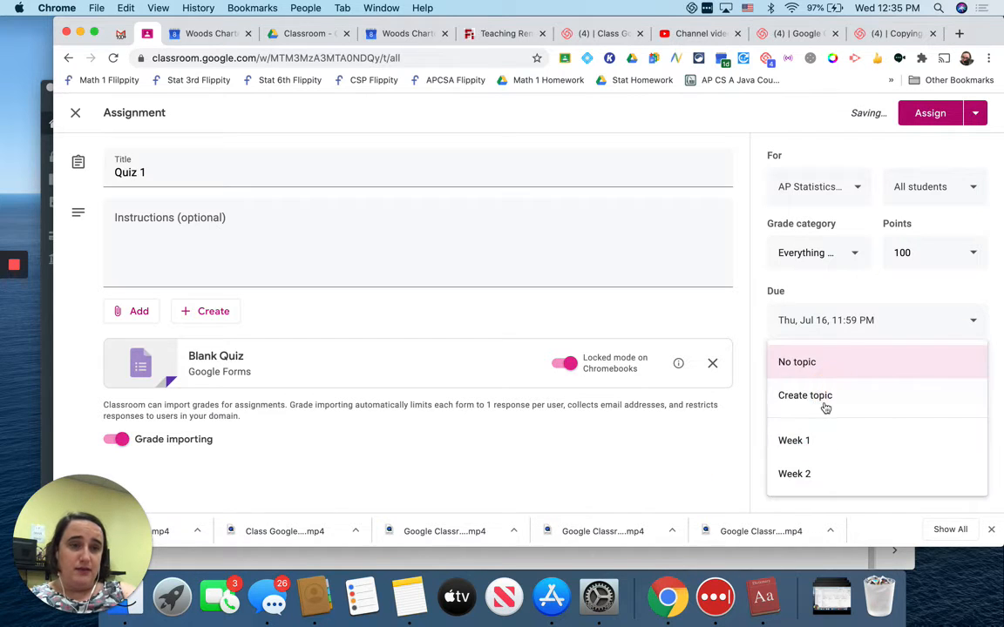
pyautogui.click(795, 439)
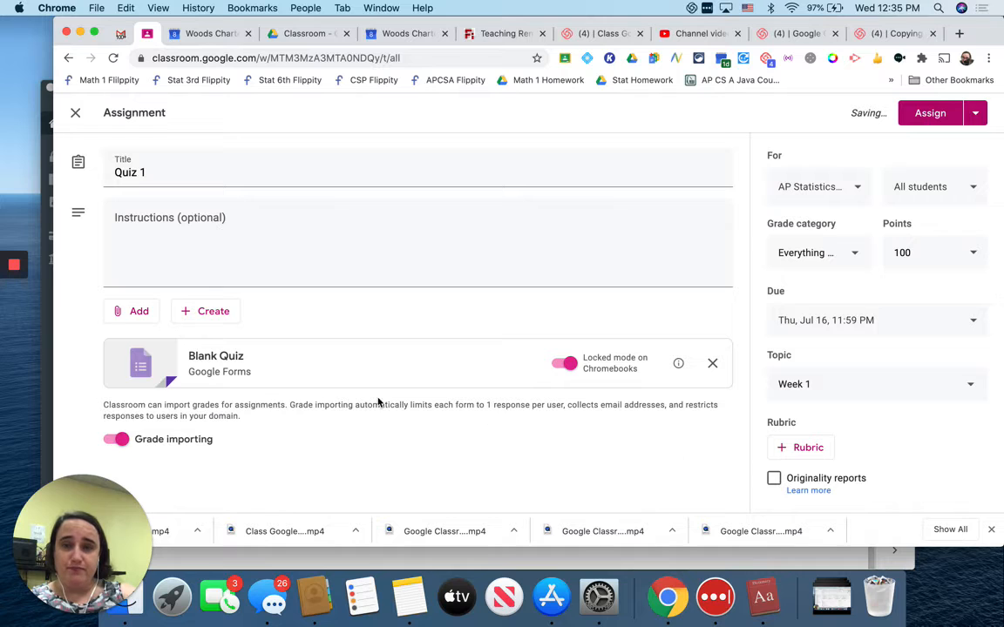
# Open the attached Blank Quiz form and give its multiple-choice question the answer options A, B and C
pyautogui.click(218, 355)
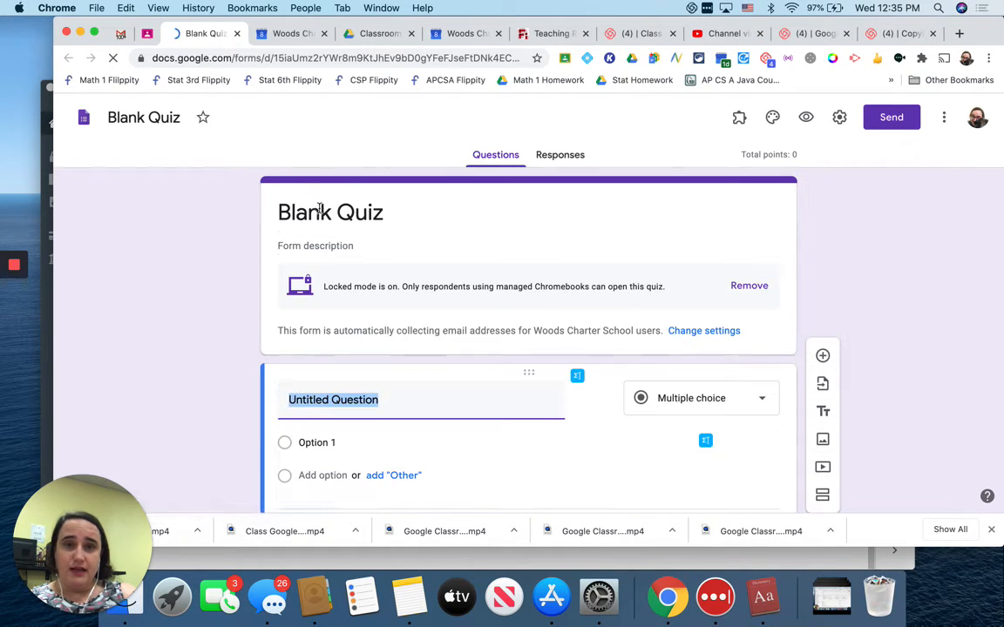
pyautogui.click(322, 212)
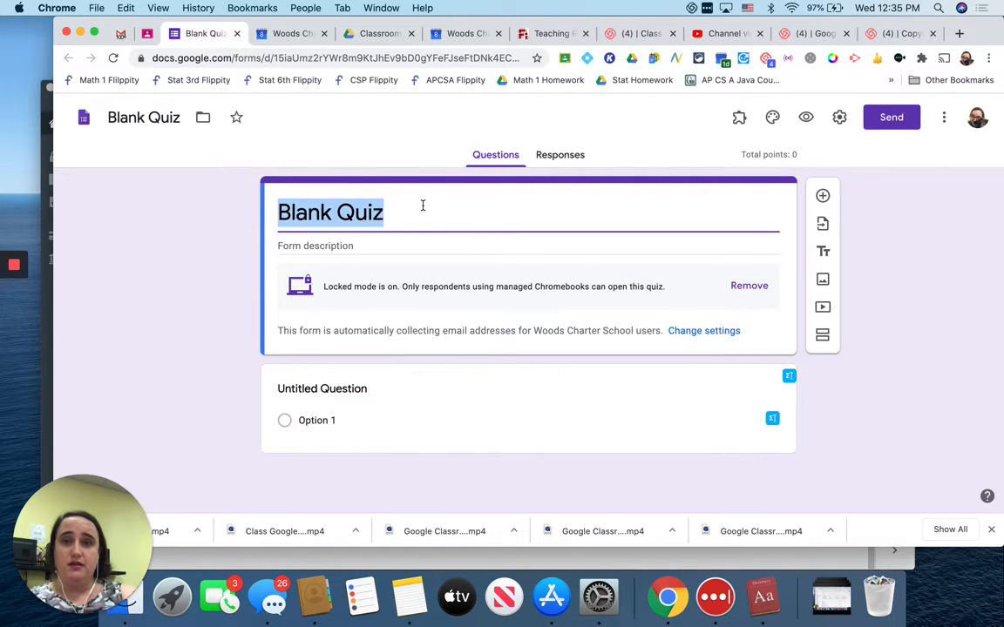
pyautogui.click(389, 409)
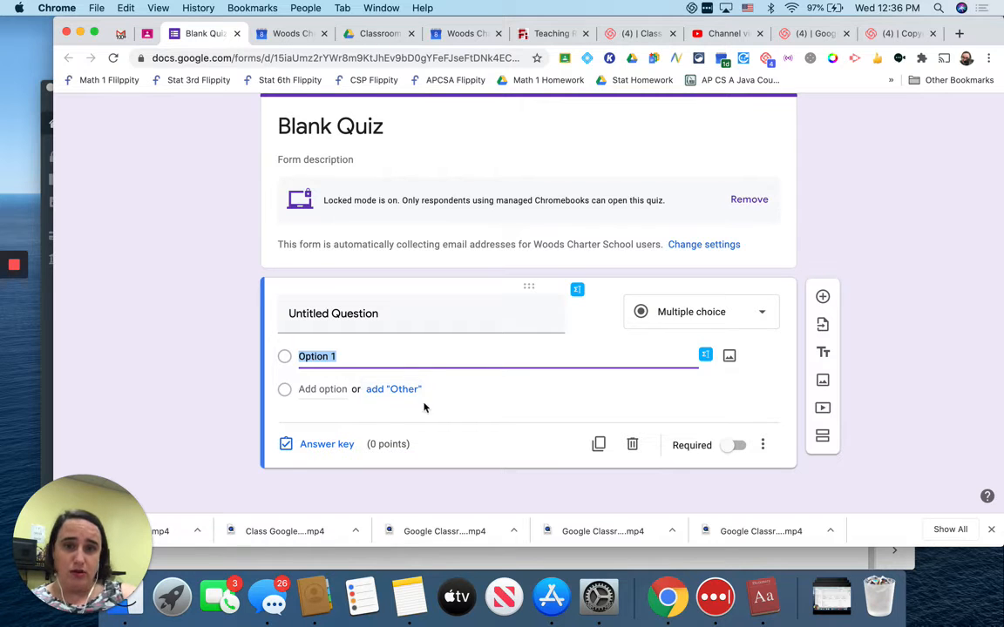
pyautogui.click(325, 314)
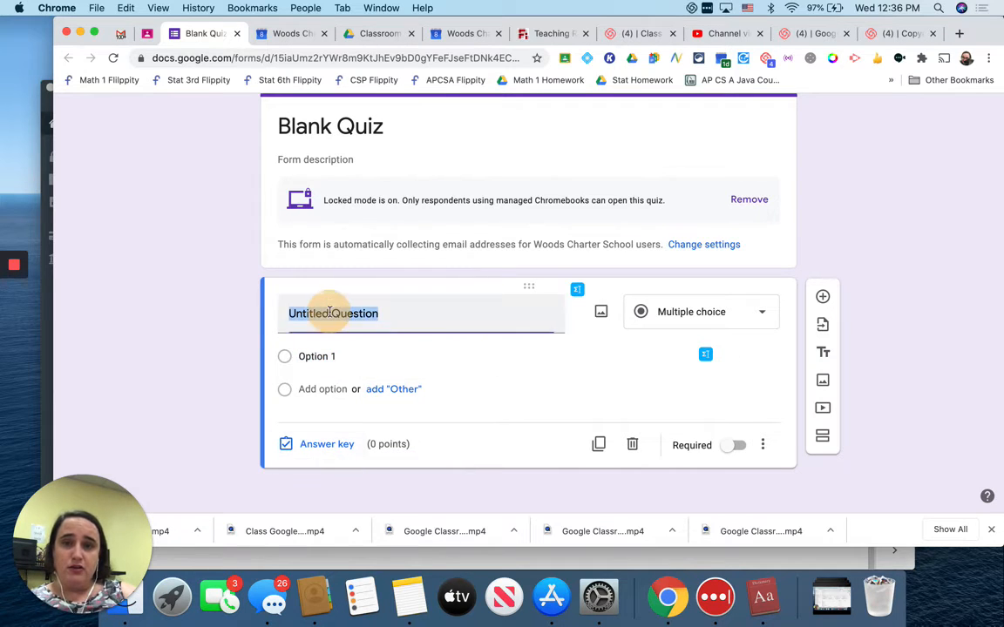
pyautogui.click(301, 355)
pyautogui.write('A')
pyautogui.click(320, 389)
pyautogui.write('B')
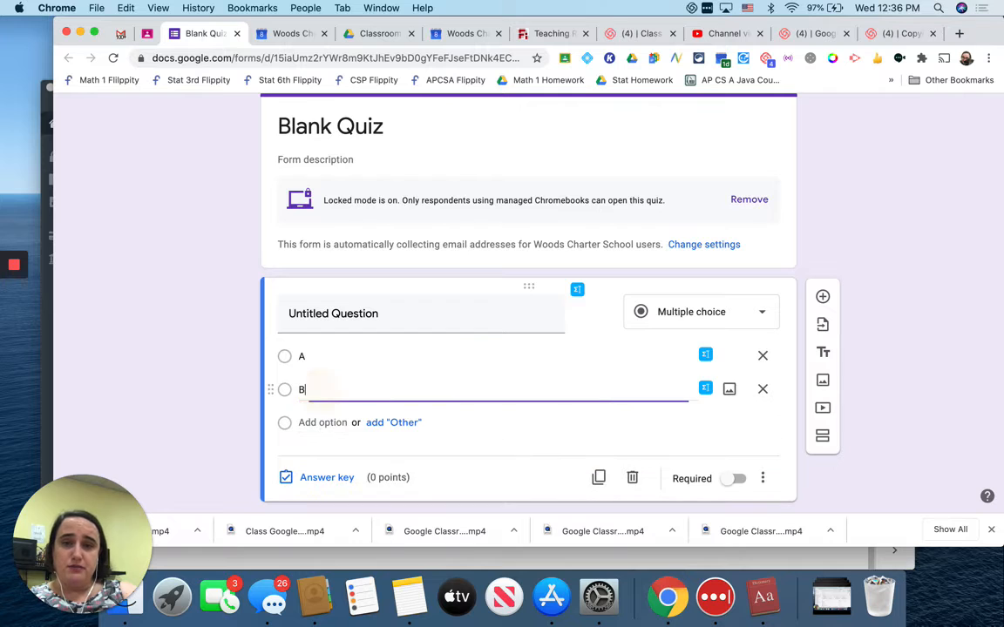
pyautogui.click(311, 419)
pyautogui.write('C')
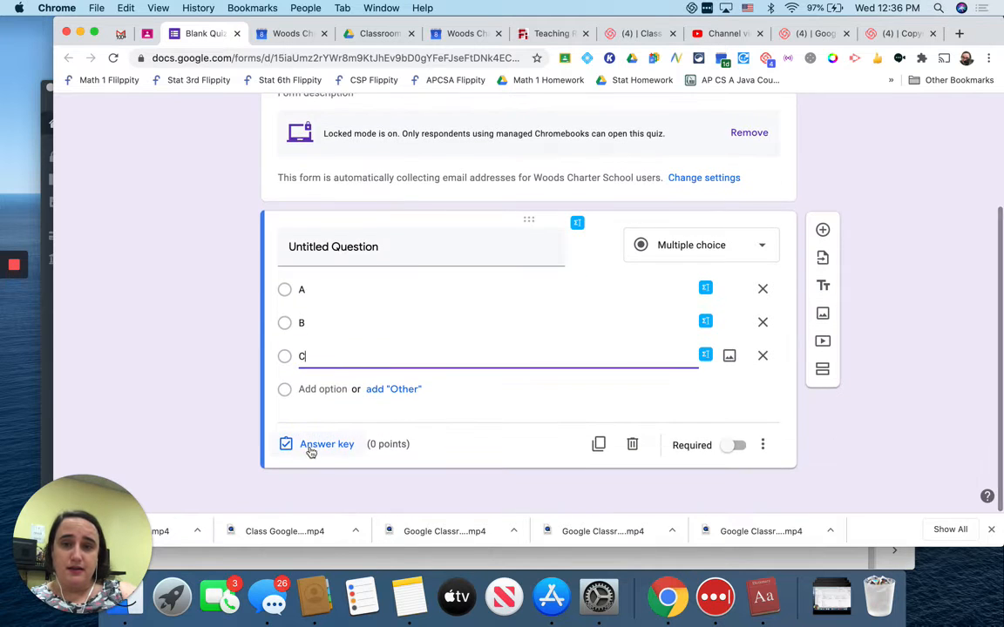
# Set the multiple-choice question's answer key to option A, worth 2 points
pyautogui.click(312, 444)
pyautogui.click(291, 322)
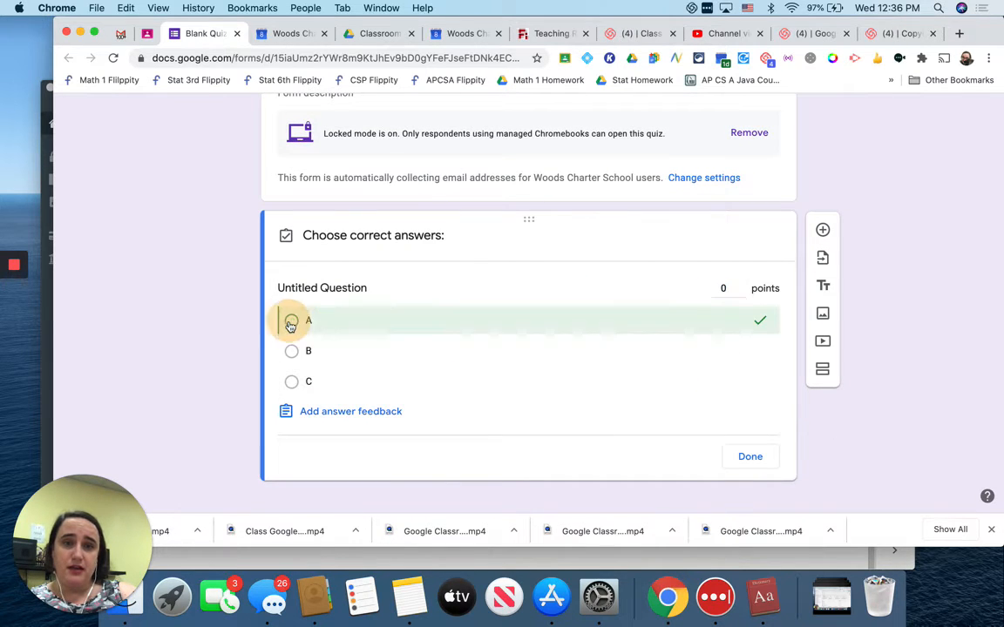
pyautogui.click(732, 286)
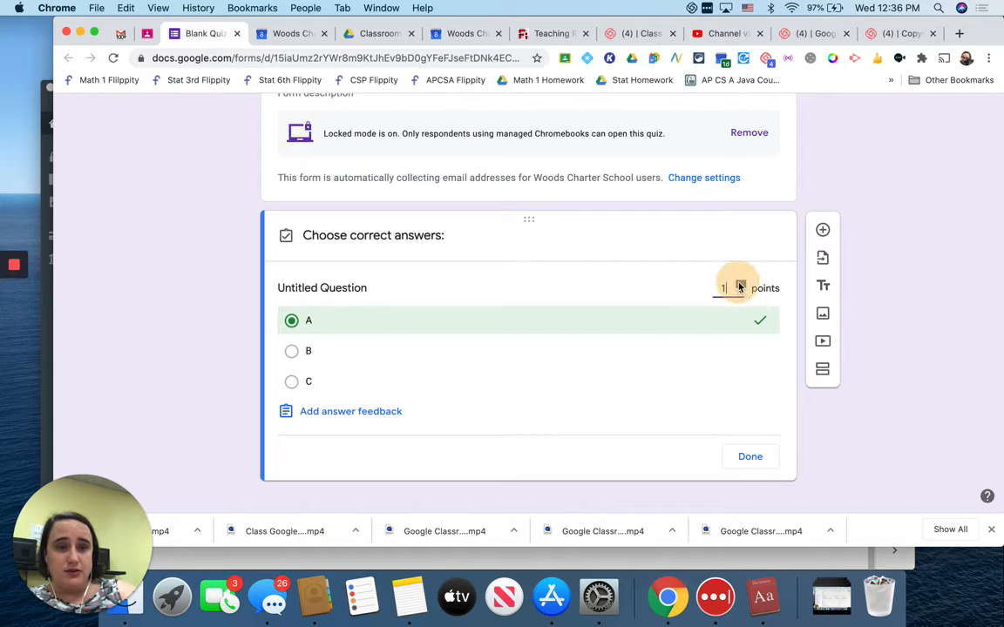
pyautogui.write('2')
pyautogui.click(758, 458)
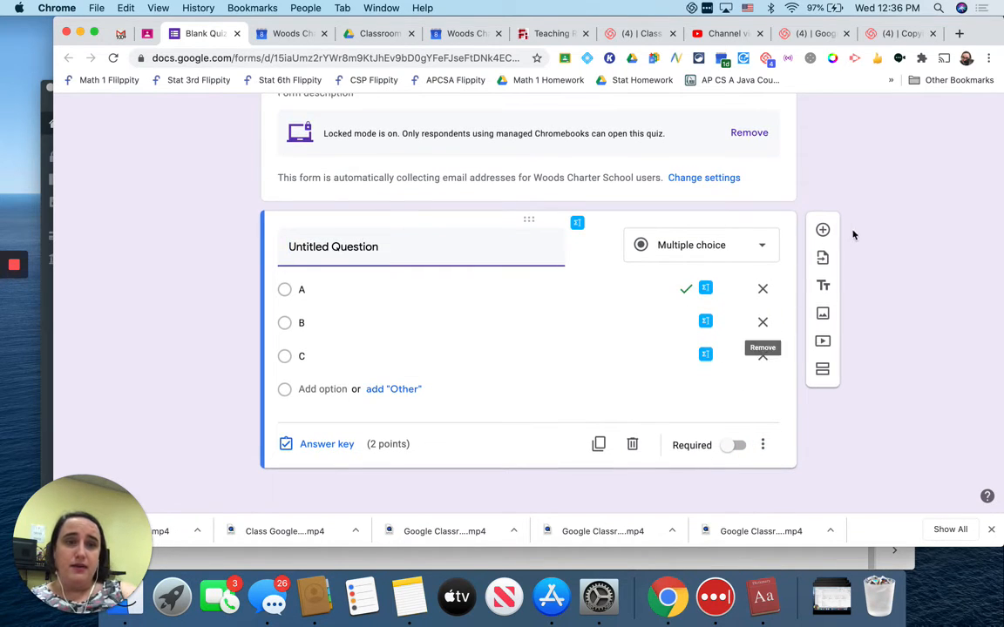
# Add a second question to the quiz and make it a short answer question
pyautogui.click(823, 229)
pyautogui.click(753, 313)
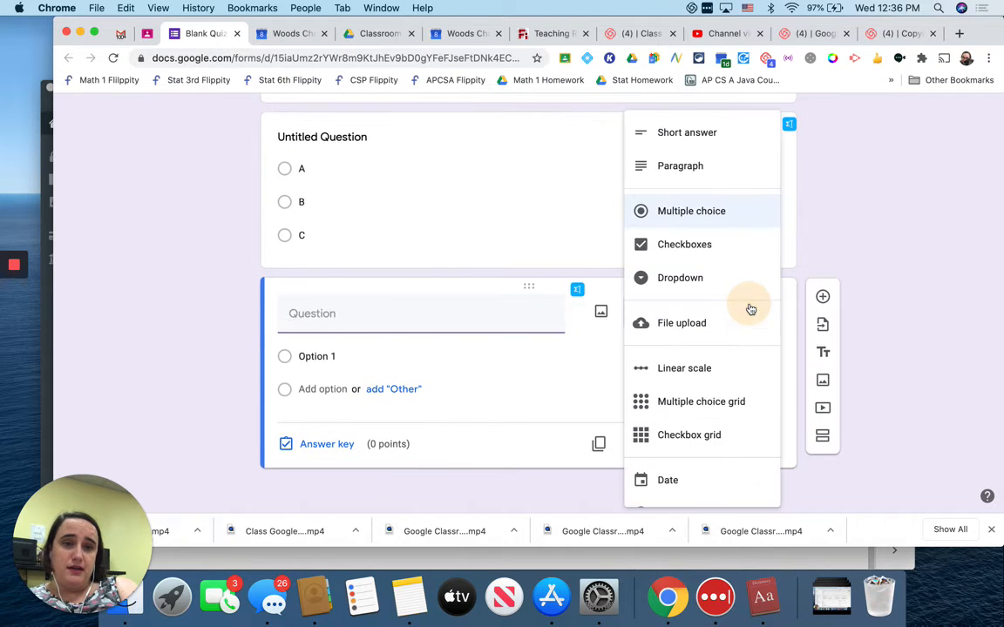
pyautogui.click(688, 135)
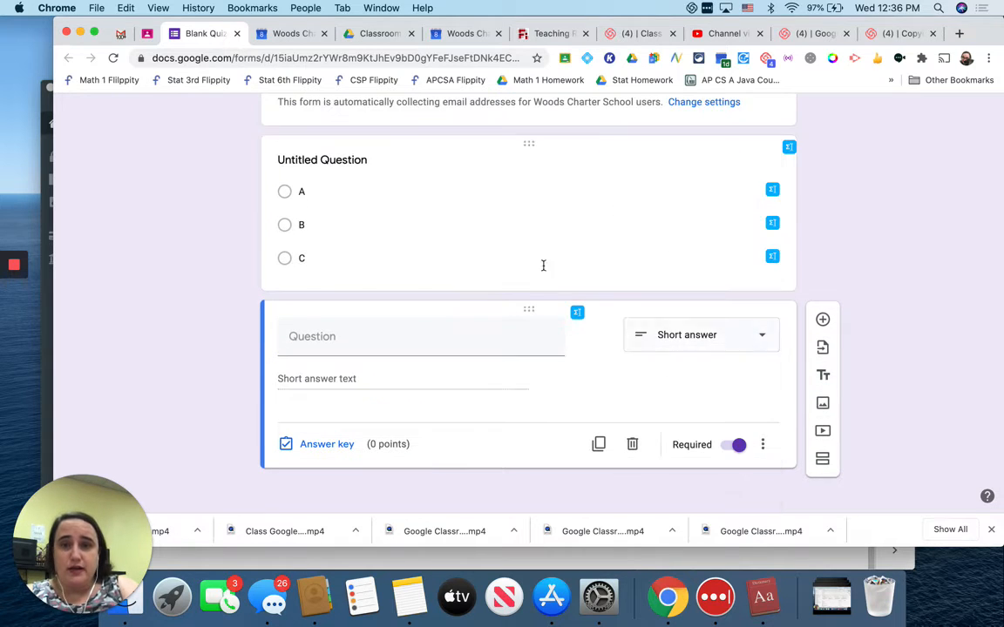
# List 2, 2.0 and 8/4 as correct answers to the short answer question and mark all other answers incorrect
pyautogui.click(315, 448)
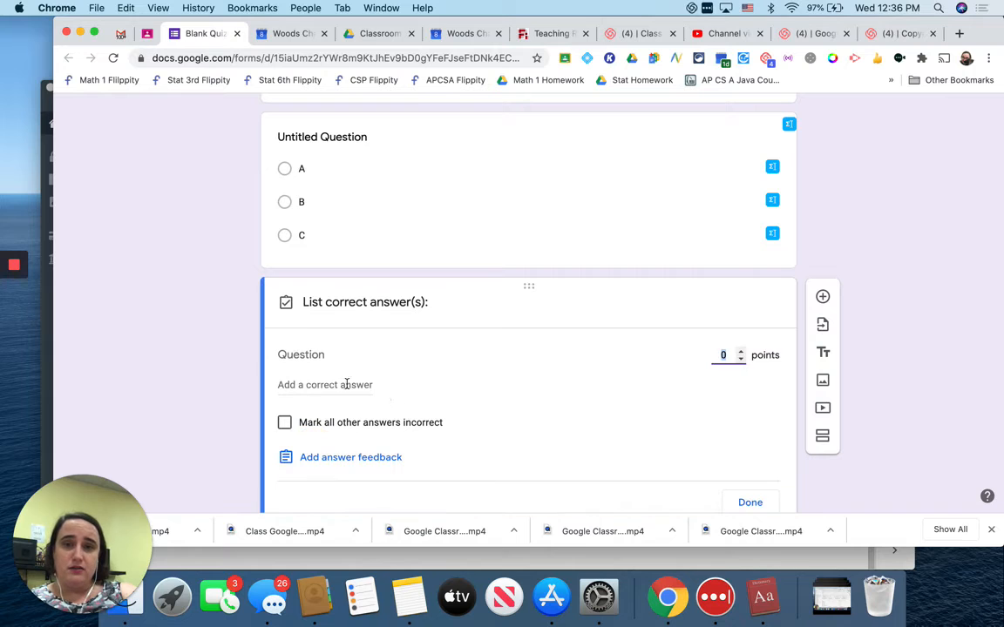
pyautogui.click(312, 383)
pyautogui.write('2')
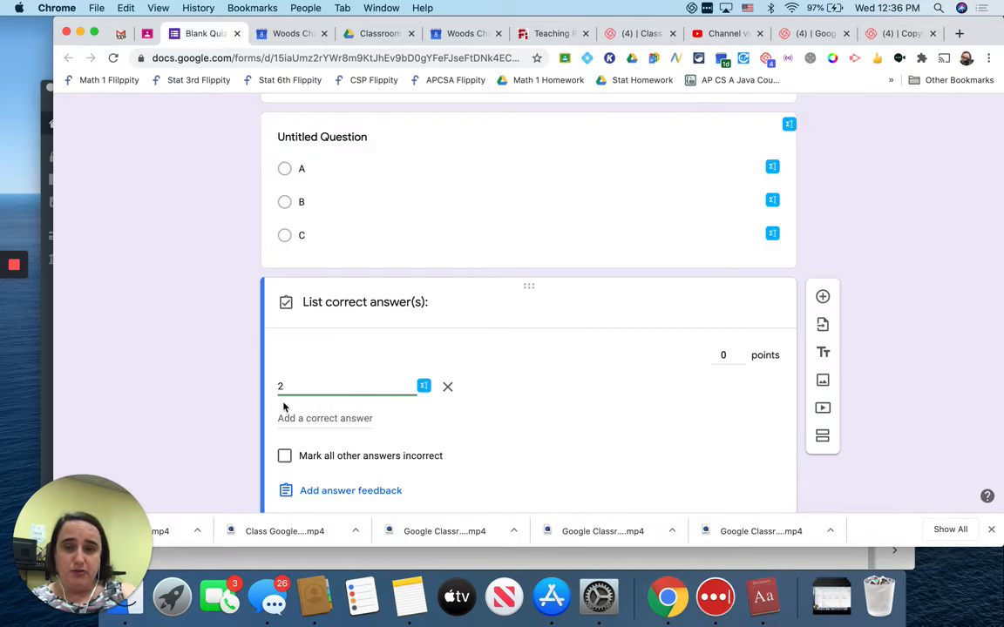
pyautogui.scroll(-2, 307, 352)
pyautogui.click(325, 339)
pyautogui.write('2.')
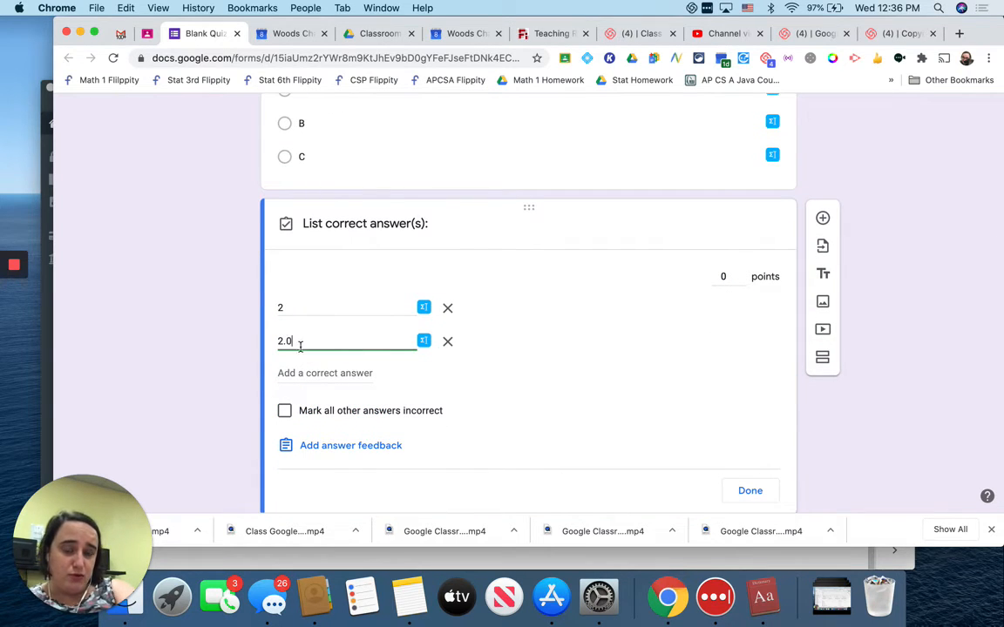
pyautogui.write('0')
pyautogui.click(293, 373)
pyautogui.write('8/4')
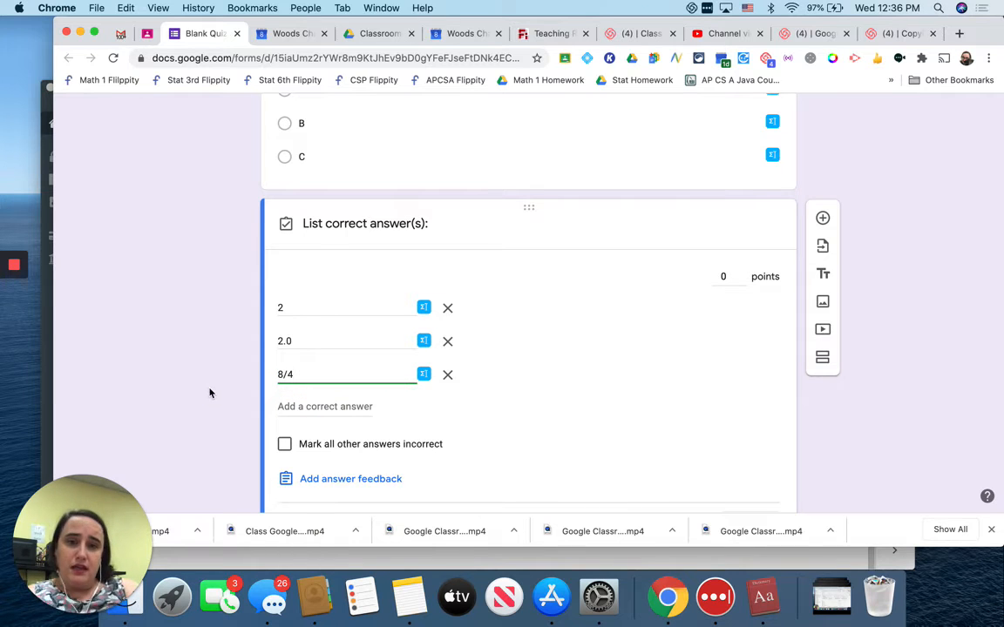
pyautogui.scroll(-2, 209, 393)
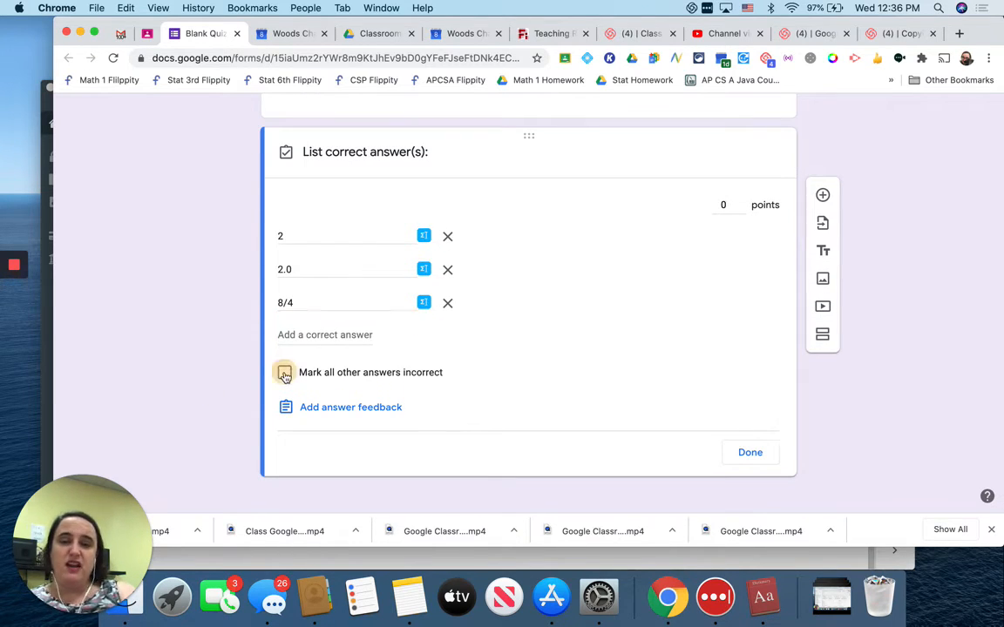
pyautogui.click(284, 373)
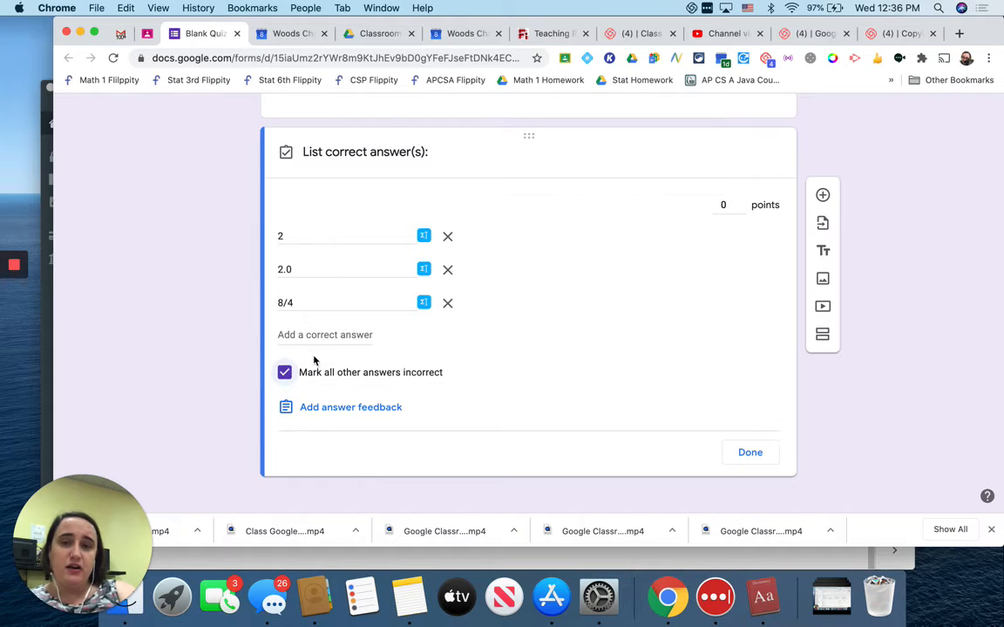
# Add the answer feedback "Are you sure you carried the 1?" to the short answer question's answer key
pyautogui.click(343, 408)
pyautogui.click(452, 204)
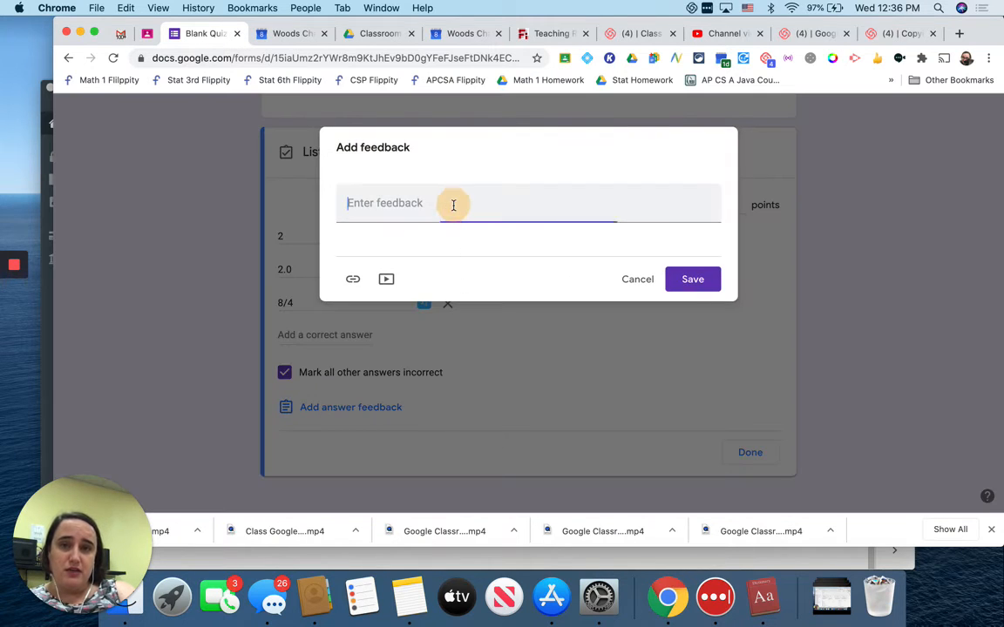
pyautogui.write('Are you sure ')
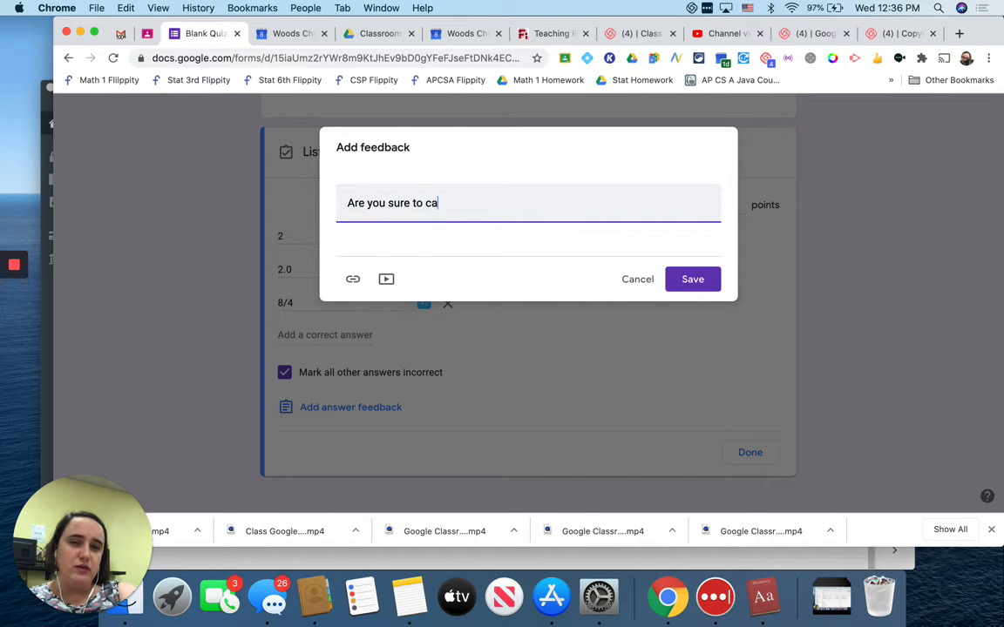
pyautogui.write('t')
pyautogui.press('BackSpace')
pyautogui.write('you carr')
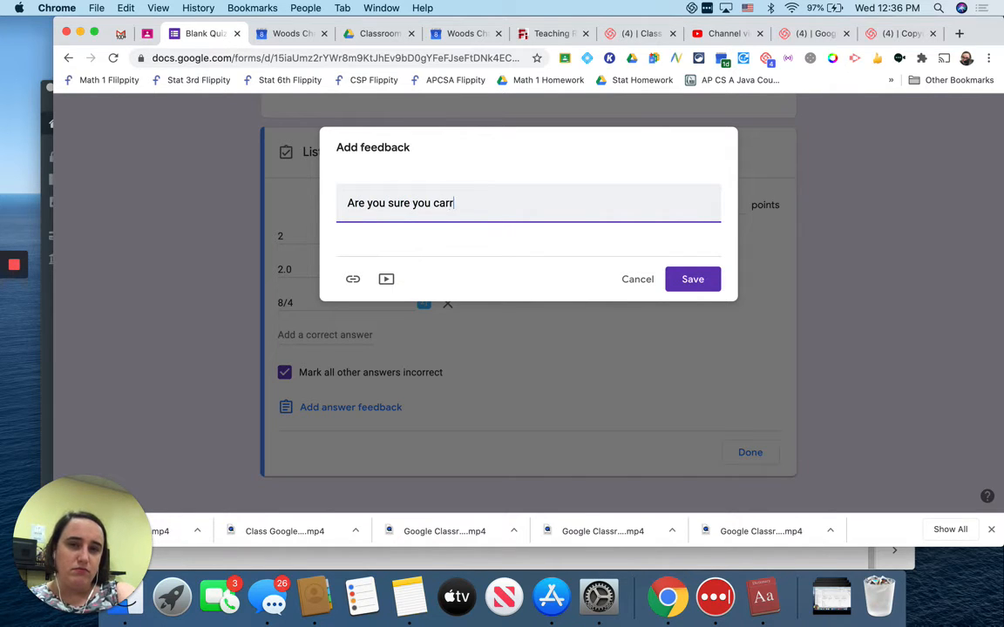
pyautogui.write('ied th 1?')
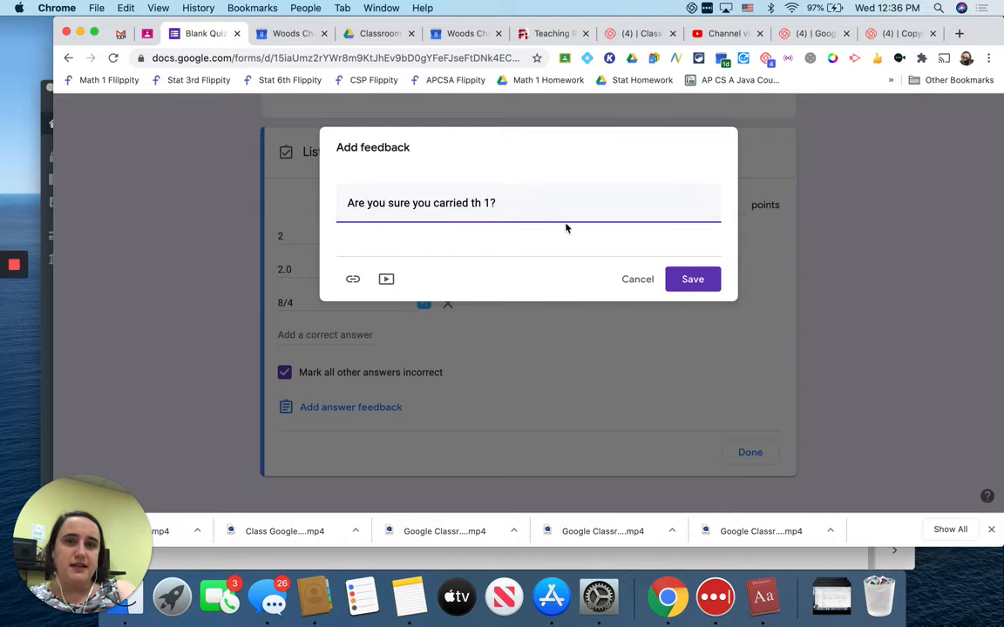
pyautogui.click(482, 202)
pyautogui.write('e')
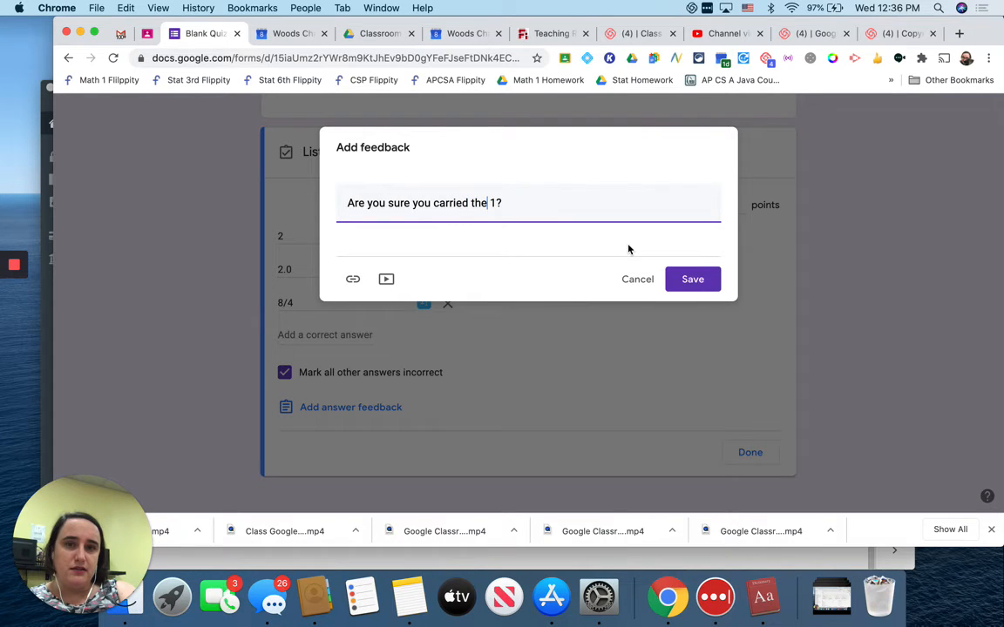
pyautogui.click(691, 279)
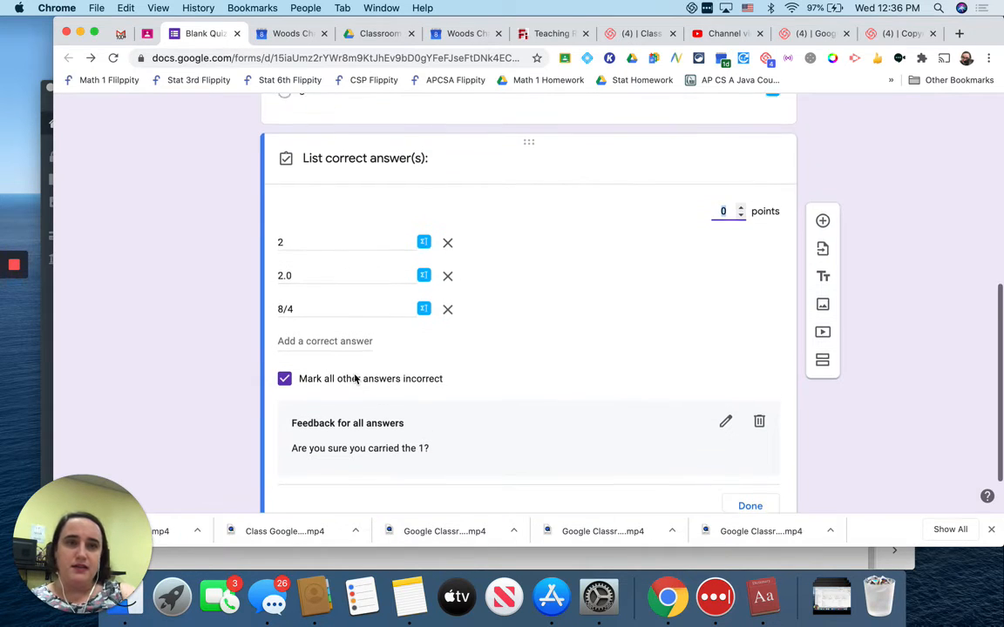
# Make the short answer question worth 2 points and finish its answer key
pyautogui.doubleClick(740, 209)
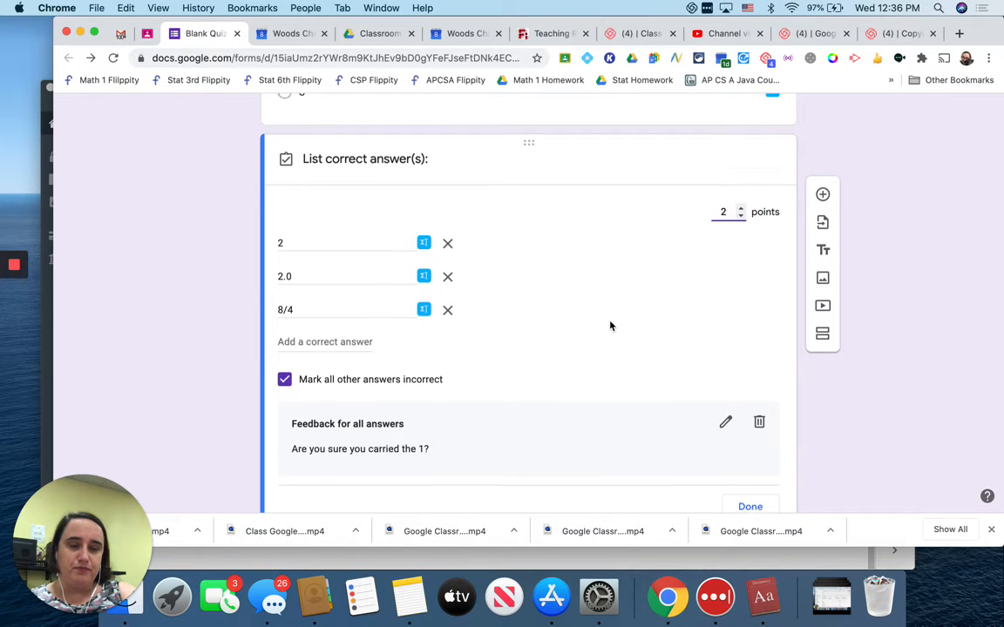
pyautogui.scroll(-2, 687, 444)
pyautogui.click(746, 442)
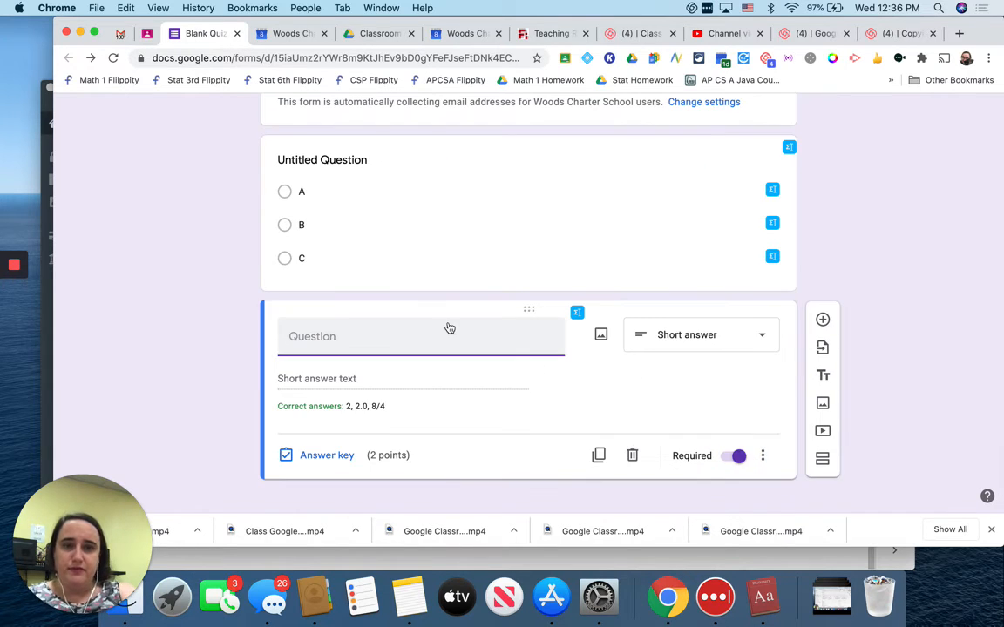
# Rename the Blank Quiz form file as Quiz 1, matching the title of the Classroom assignment
pyautogui.scroll(5, 403, 289)
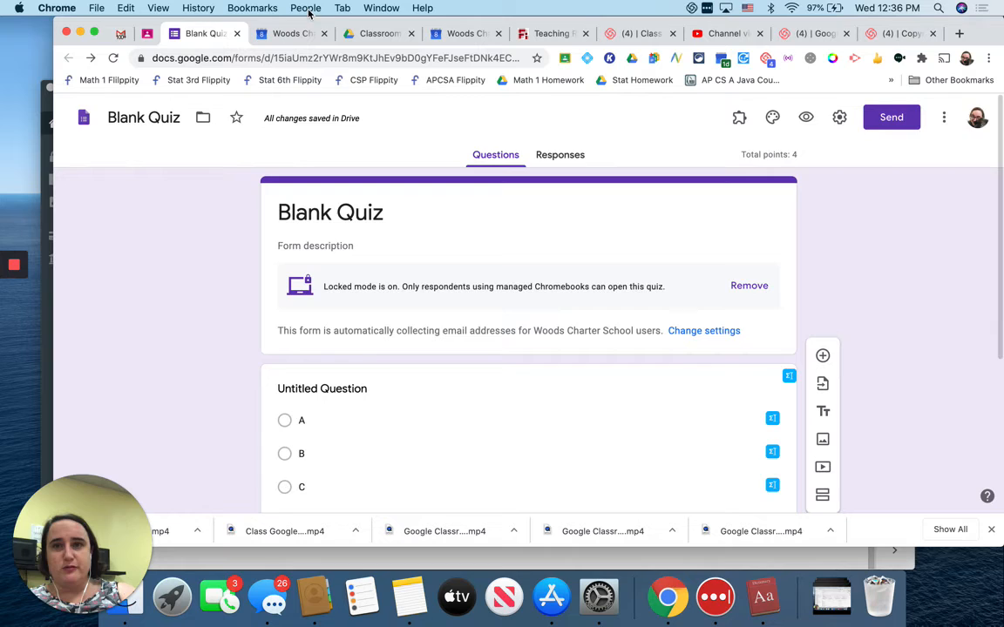
pyautogui.click(147, 33)
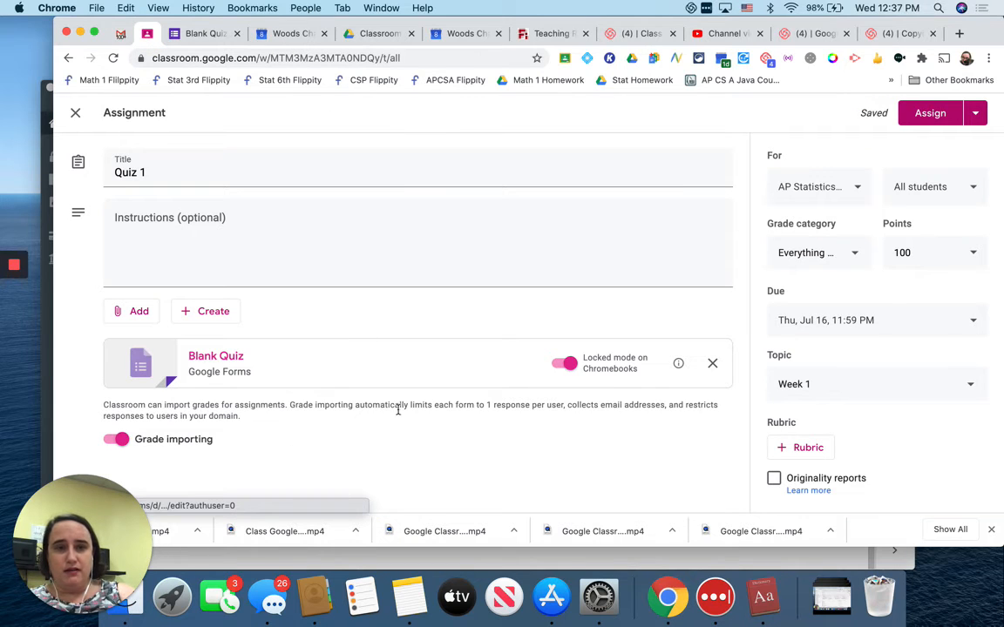
pyautogui.click(205, 33)
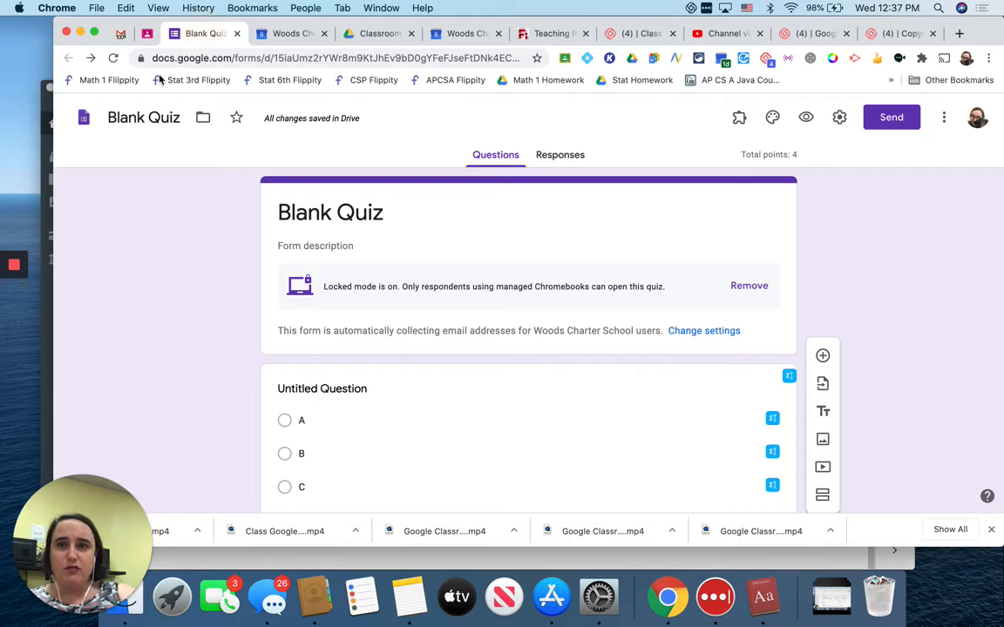
pyautogui.click(135, 117)
pyautogui.write('Quiz 1')
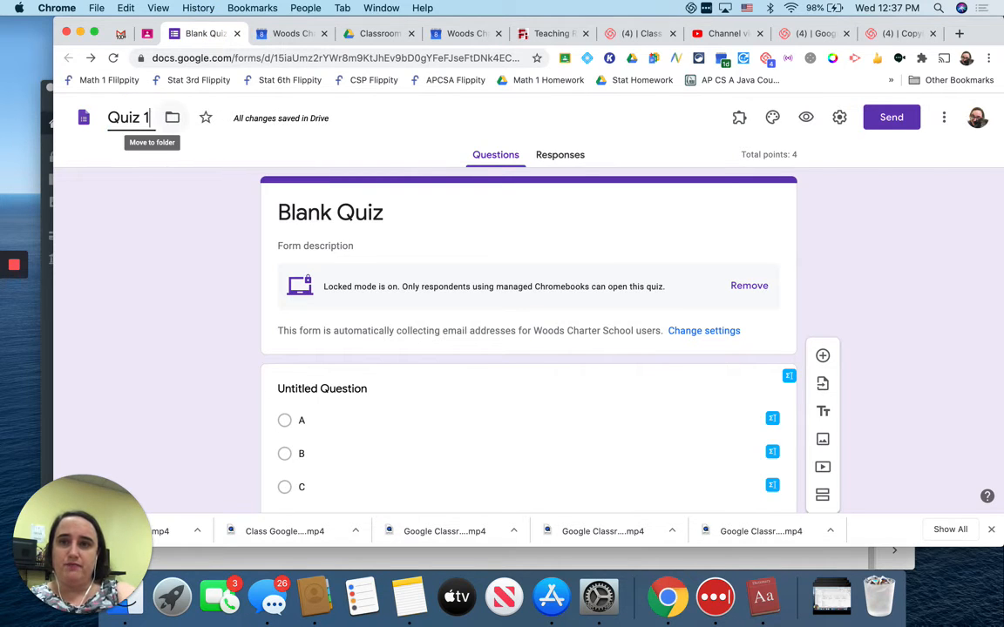
pyautogui.click(144, 220)
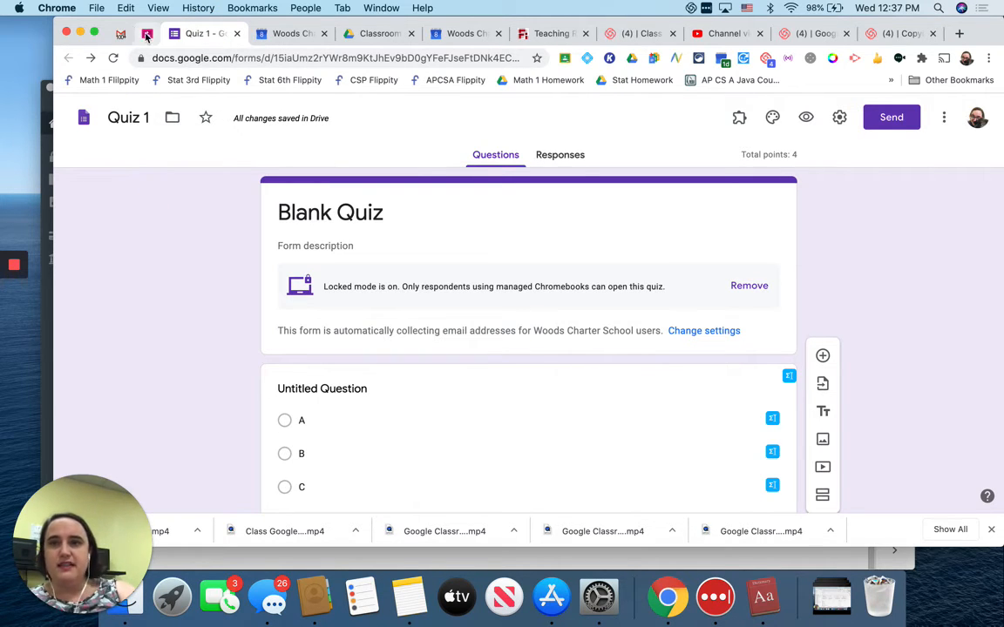
# Return to the Quiz 1 assignment in Google Classroom and assign it to the students
pyautogui.click(141, 32)
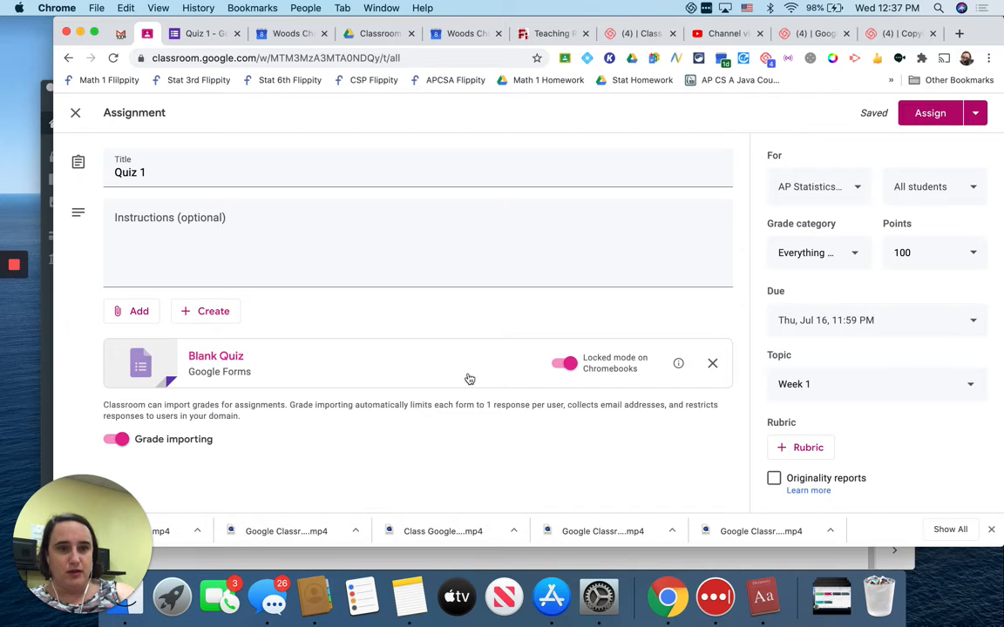
pyautogui.click(941, 114)
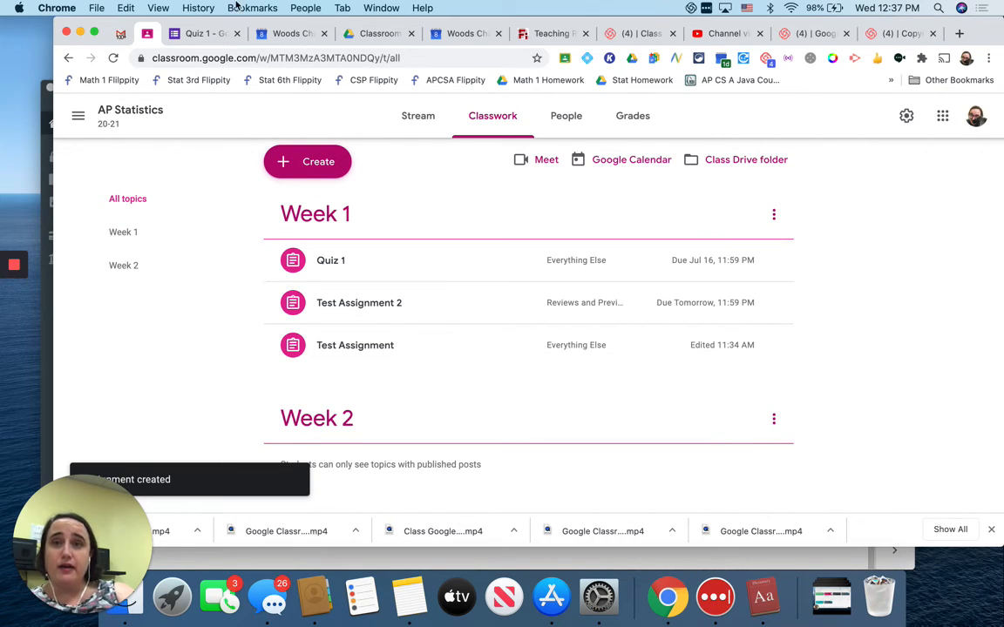
# Switch to the student's browser profile and expand Quiz 1 in the AP Statistics classwork
pyautogui.click(309, 9)
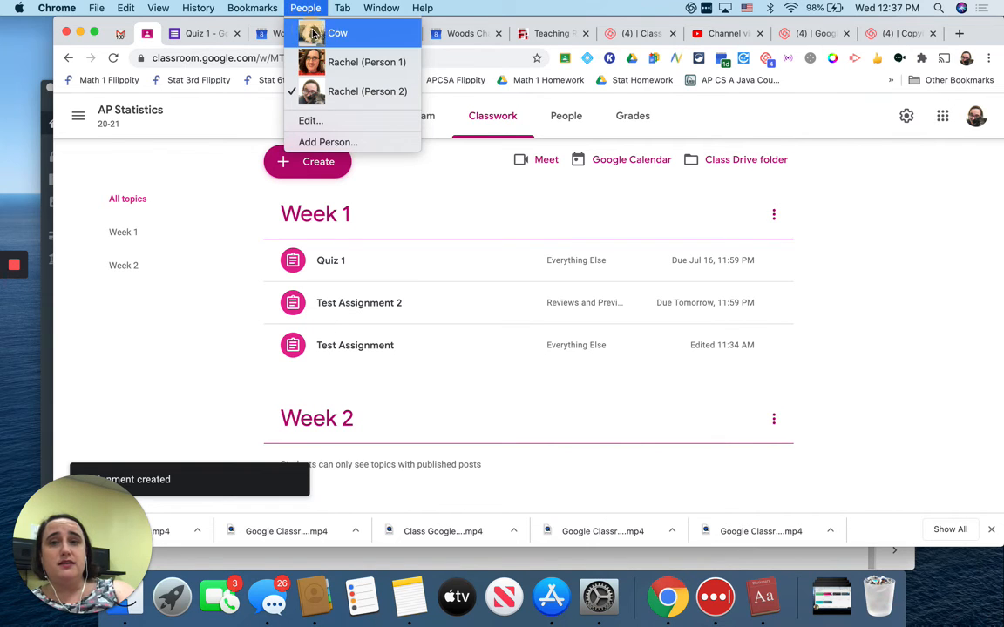
pyautogui.click(315, 36)
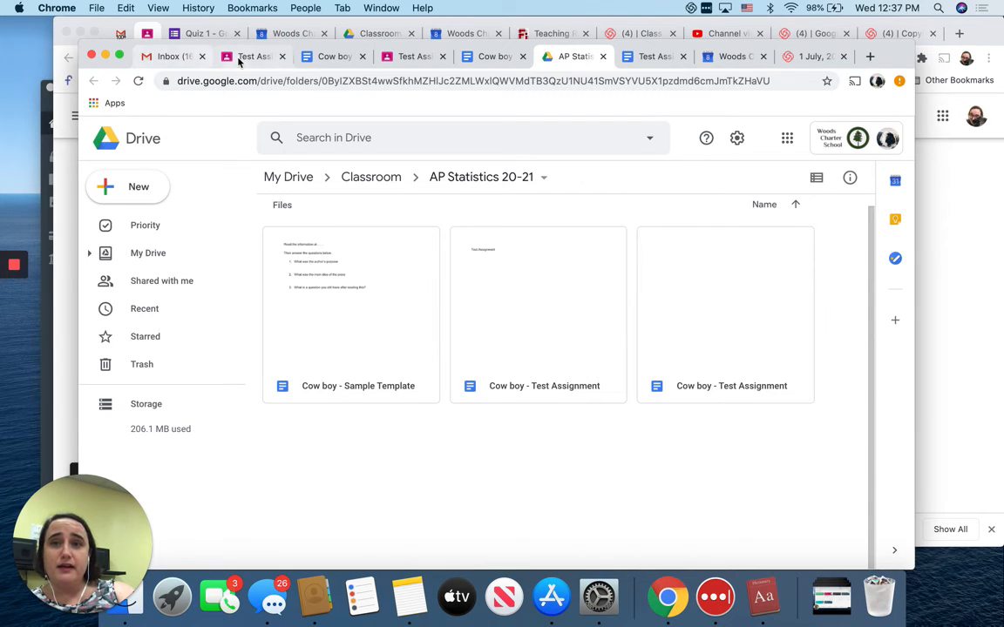
pyautogui.click(228, 56)
pyautogui.click(147, 144)
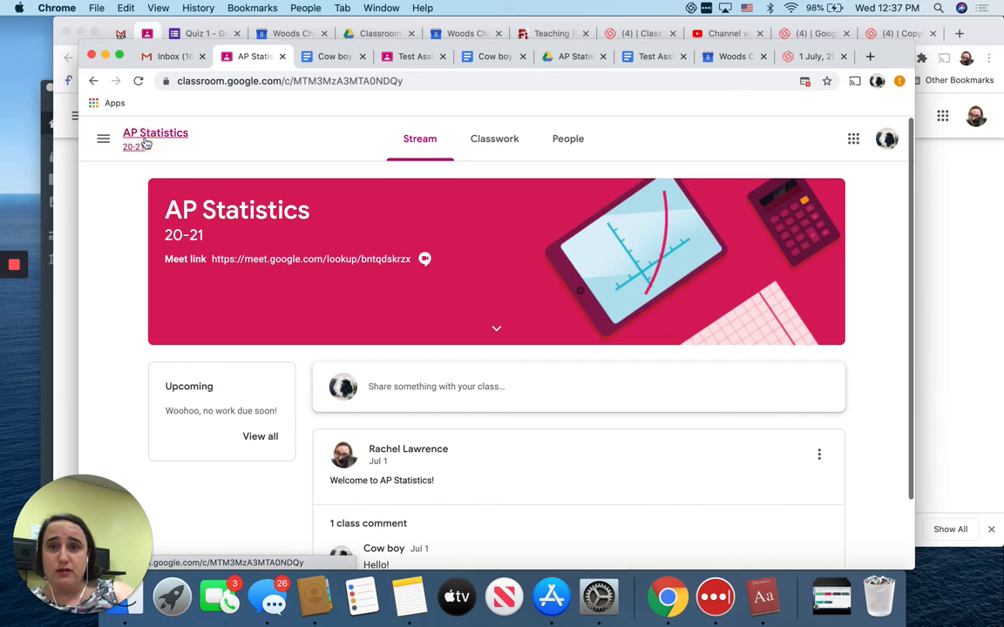
pyautogui.scroll(-2, 619, 363)
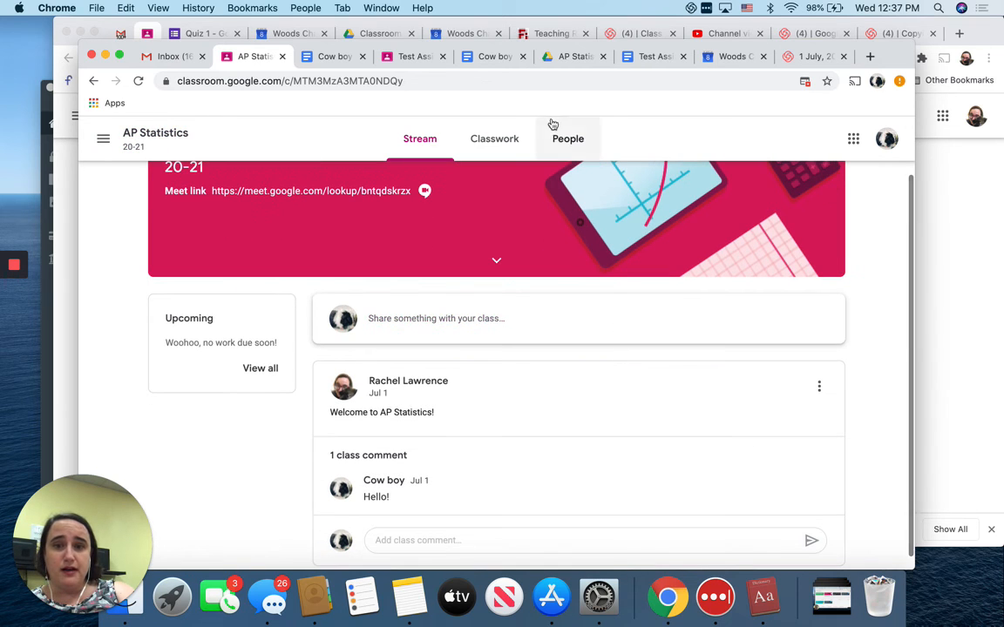
pyautogui.click(493, 139)
pyautogui.click(440, 280)
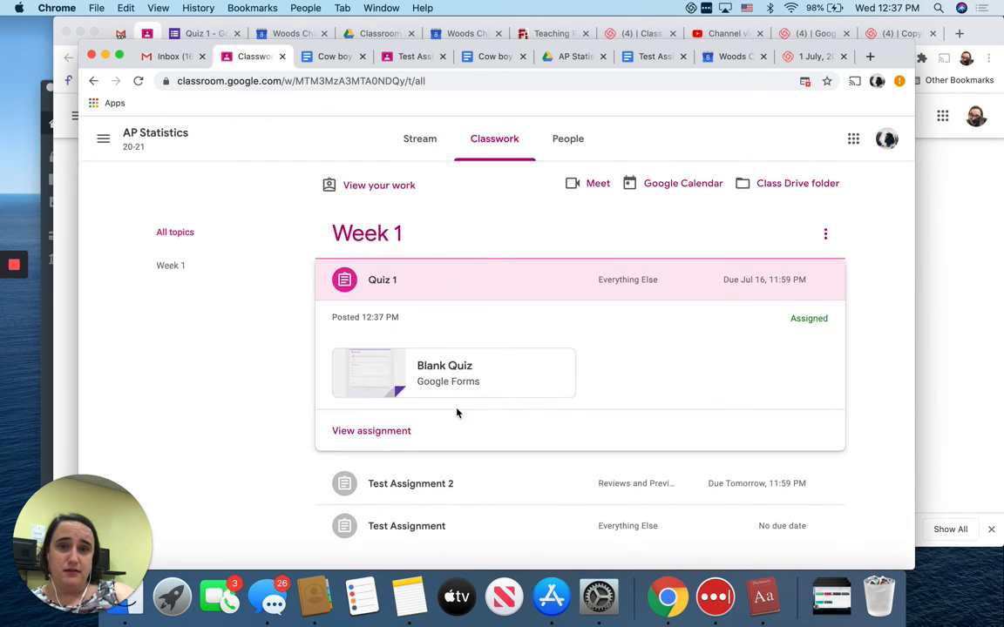
# Try to open the attached Blank Quiz form as the student, and return to the classwork page
pyautogui.click(451, 346)
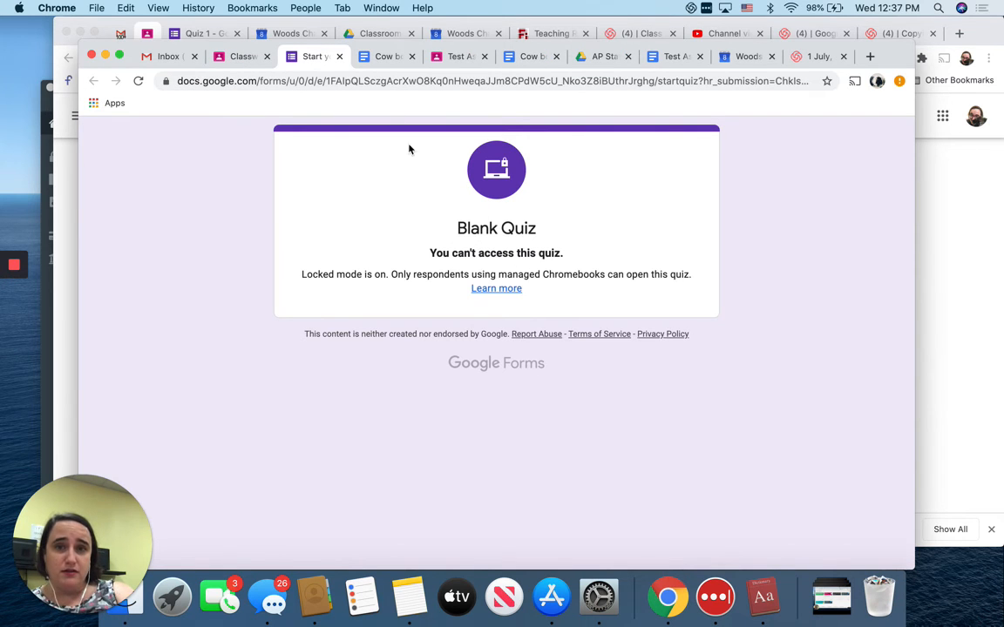
pyautogui.click(340, 57)
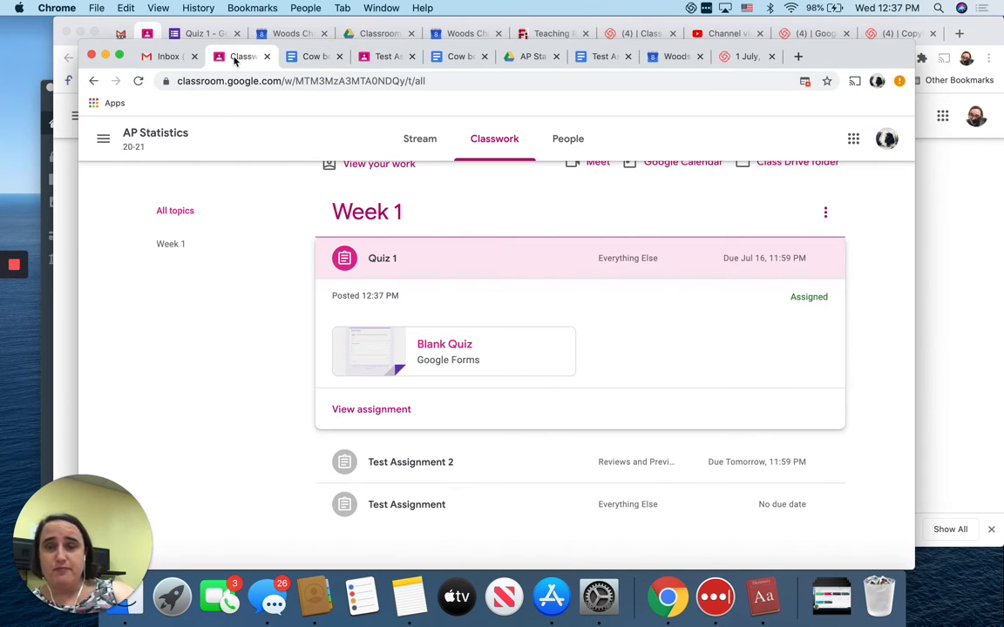
pyautogui.scroll(1, 288, 312)
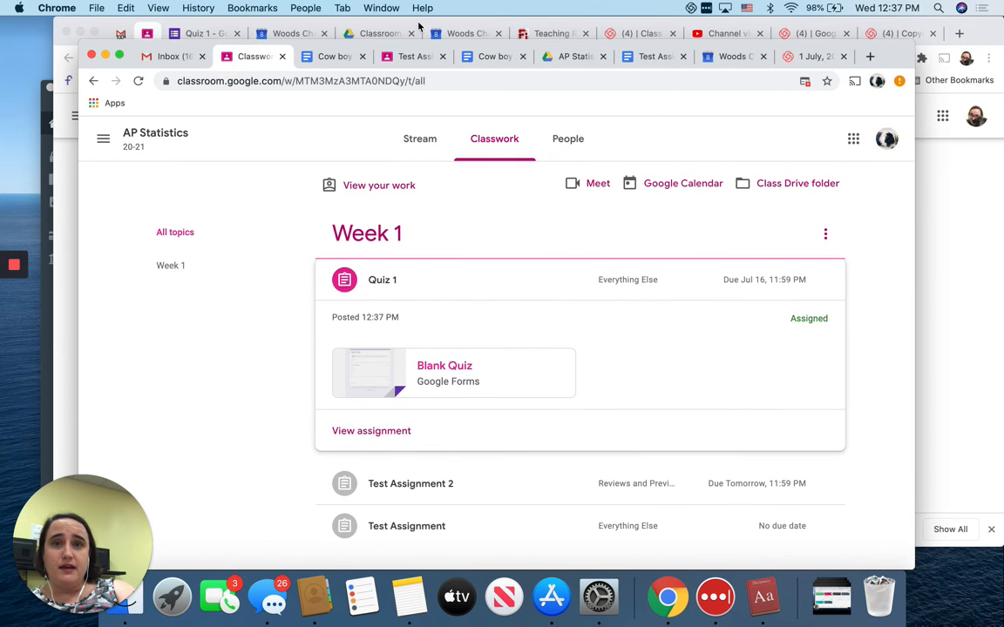
# Open Quiz 1 from the teacher's AP Statistics 20-21 folder in Google Drive, check its responses, and return to the folder
pyautogui.click(384, 33)
pyautogui.scroll(3, 338, 281)
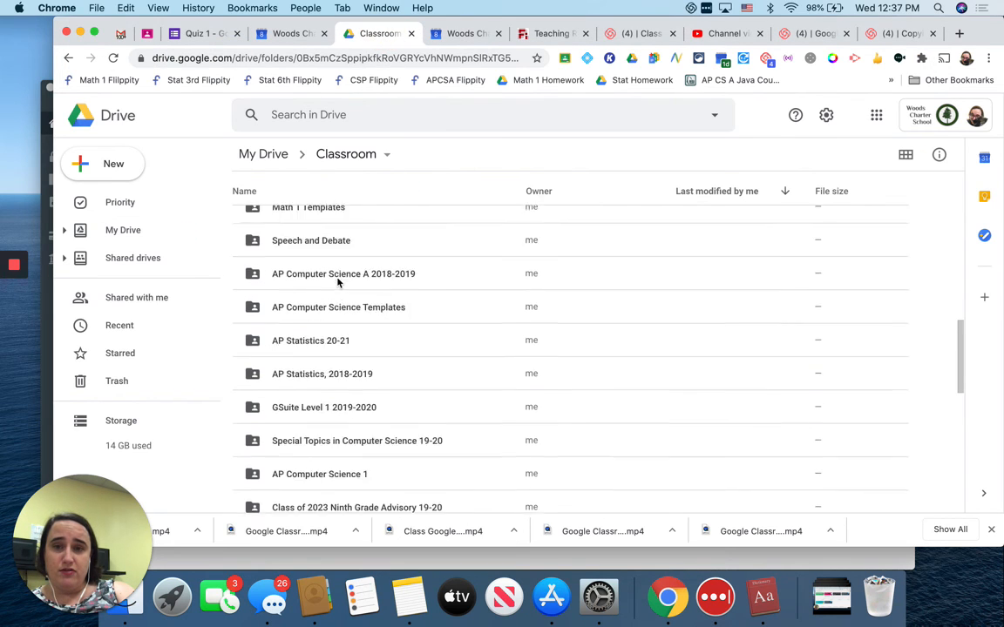
pyautogui.doubleClick(305, 421)
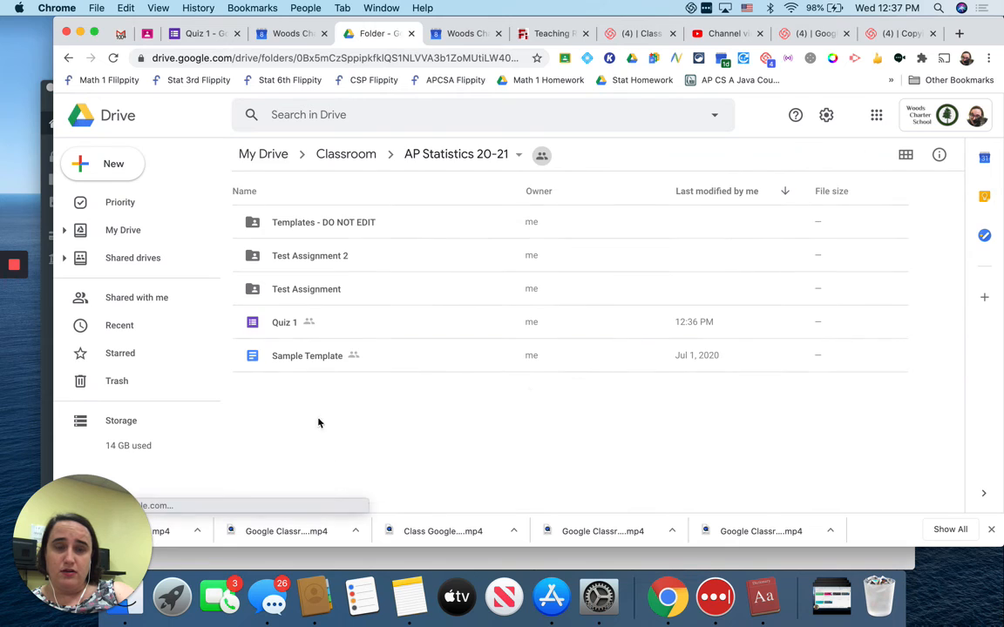
pyautogui.doubleClick(281, 324)
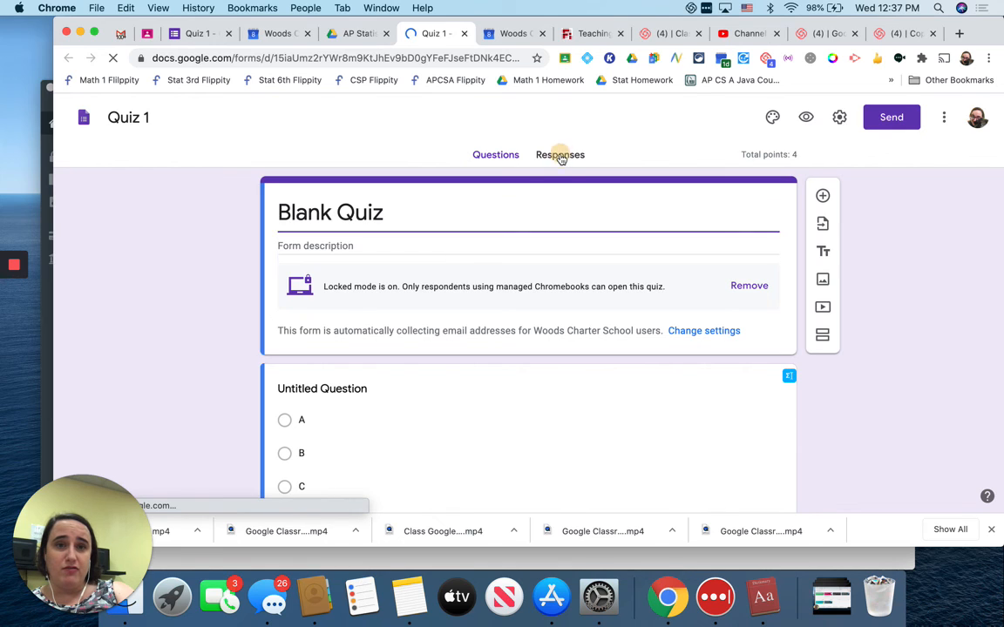
pyautogui.click(559, 155)
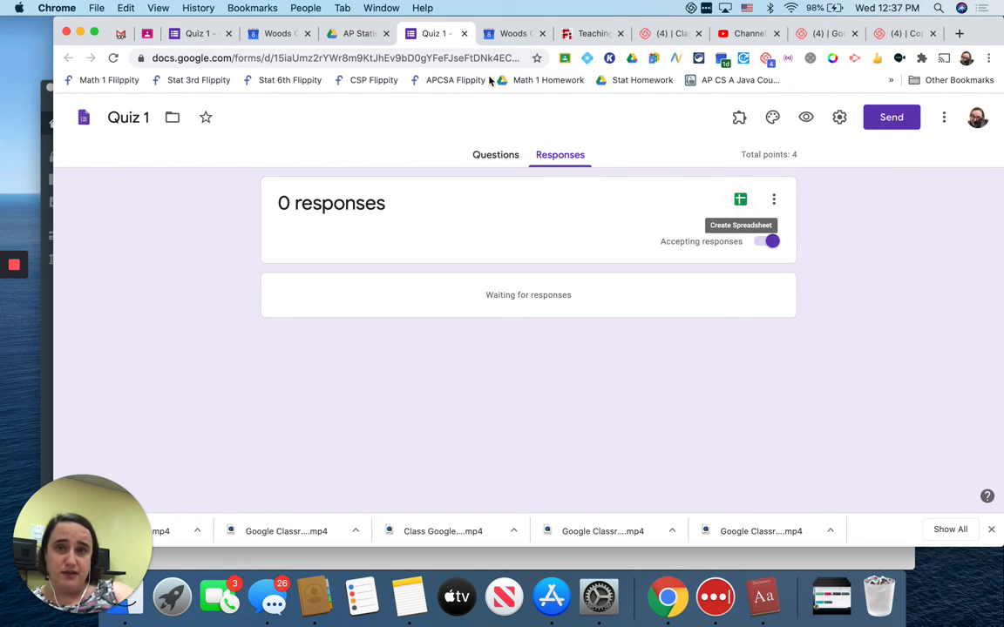
pyautogui.click(348, 35)
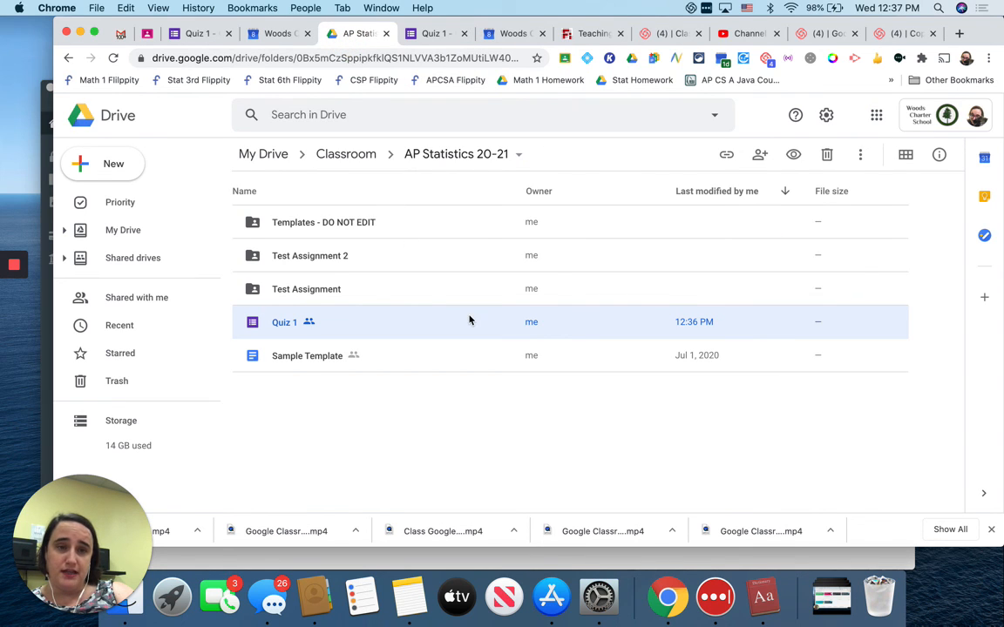